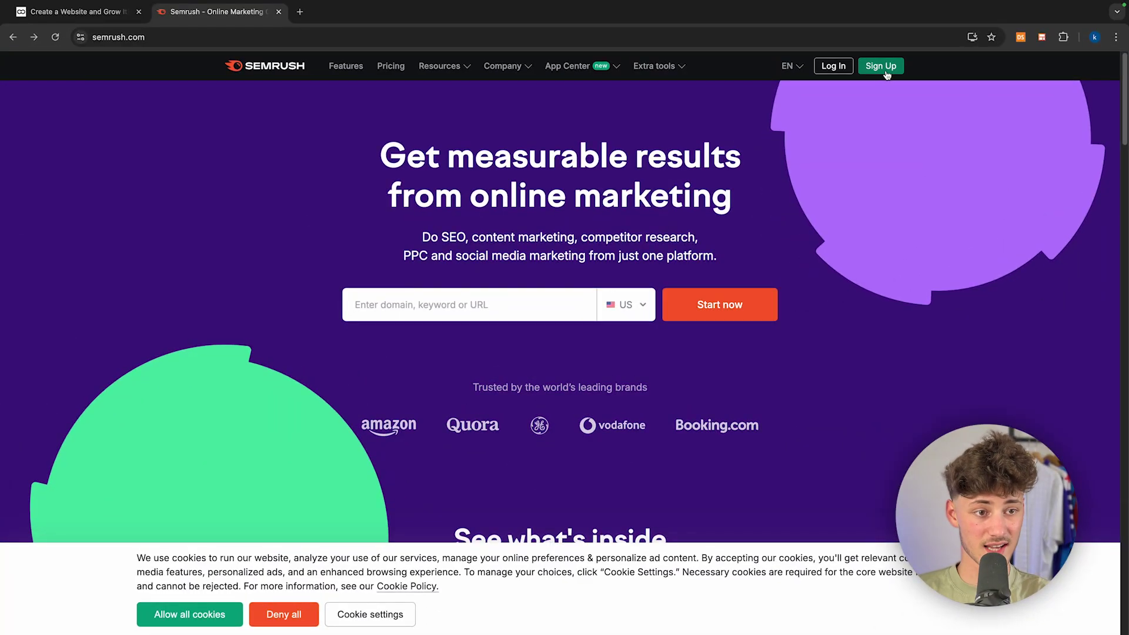
Start creating a new Semrush account by signing up with Google.
left_click(886, 71)
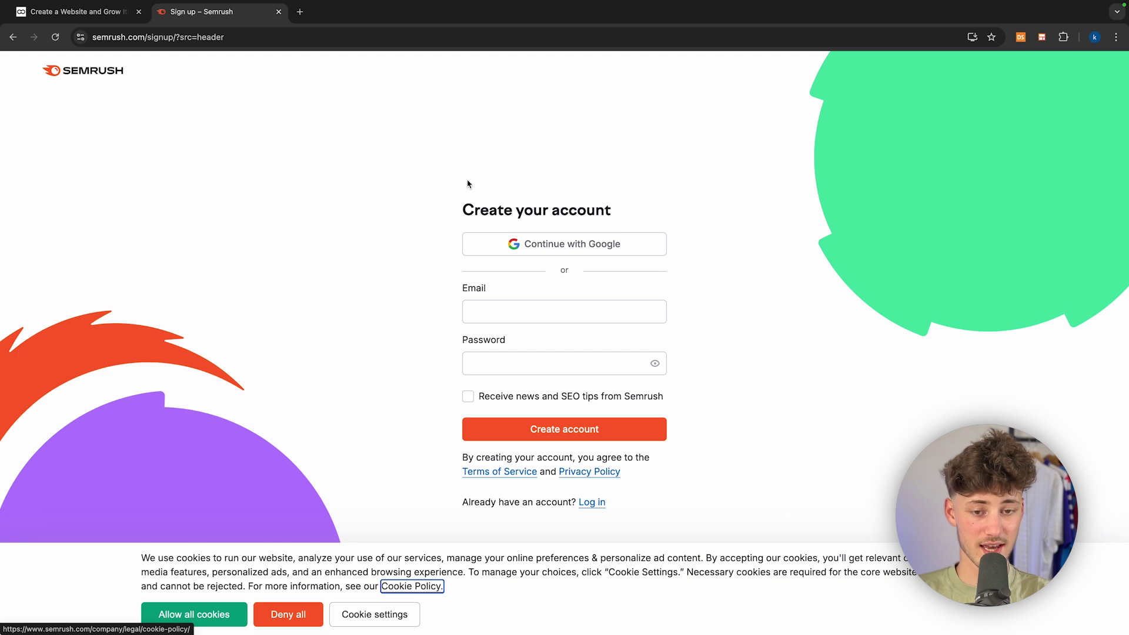
left_click(532, 244)
Complete the onboarding survey, answering "I've never performed any" marketing tasks, "It's only me" at the company, and "I don't know" for SEO experience.
left_click(215, 296)
left_click(324, 525)
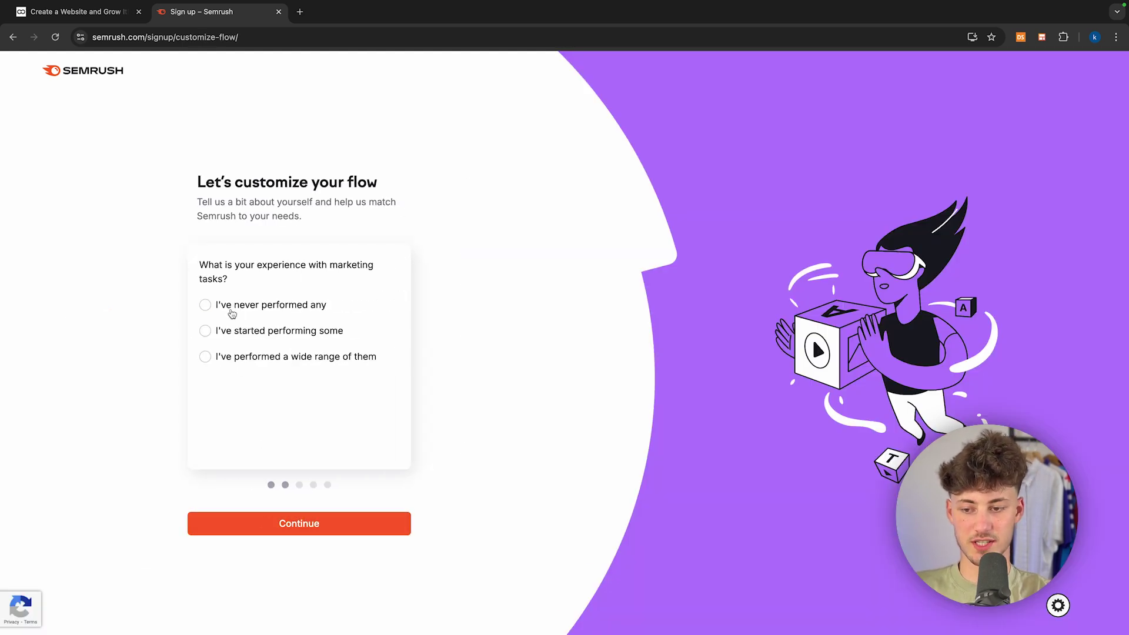
left_click(230, 309)
left_click(314, 524)
left_click(248, 306)
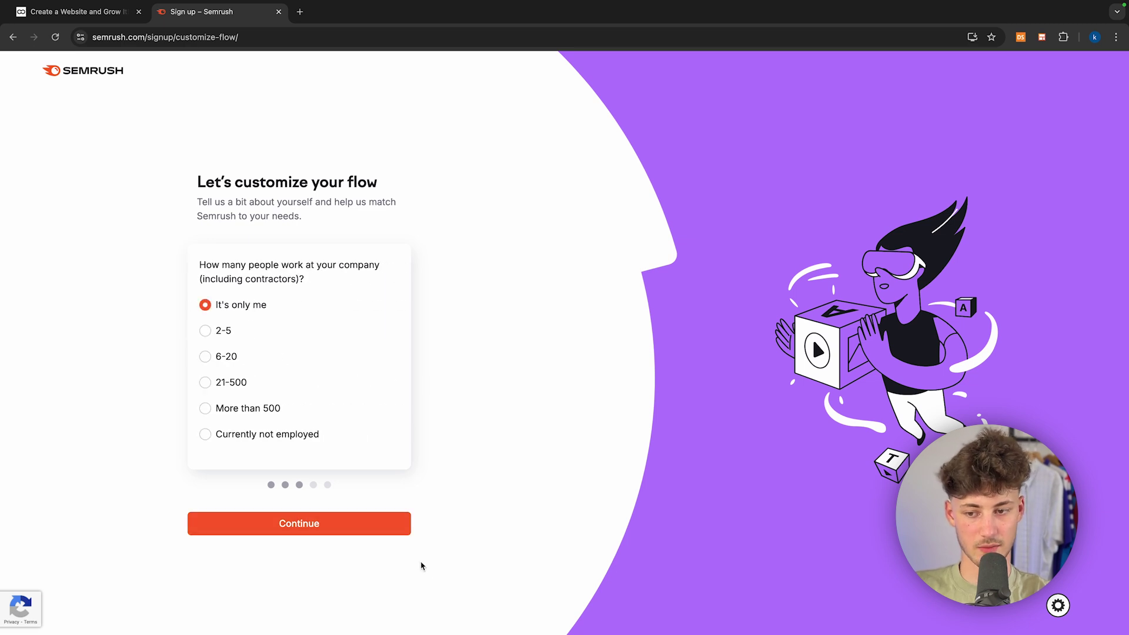
left_click(383, 527)
left_click(237, 299)
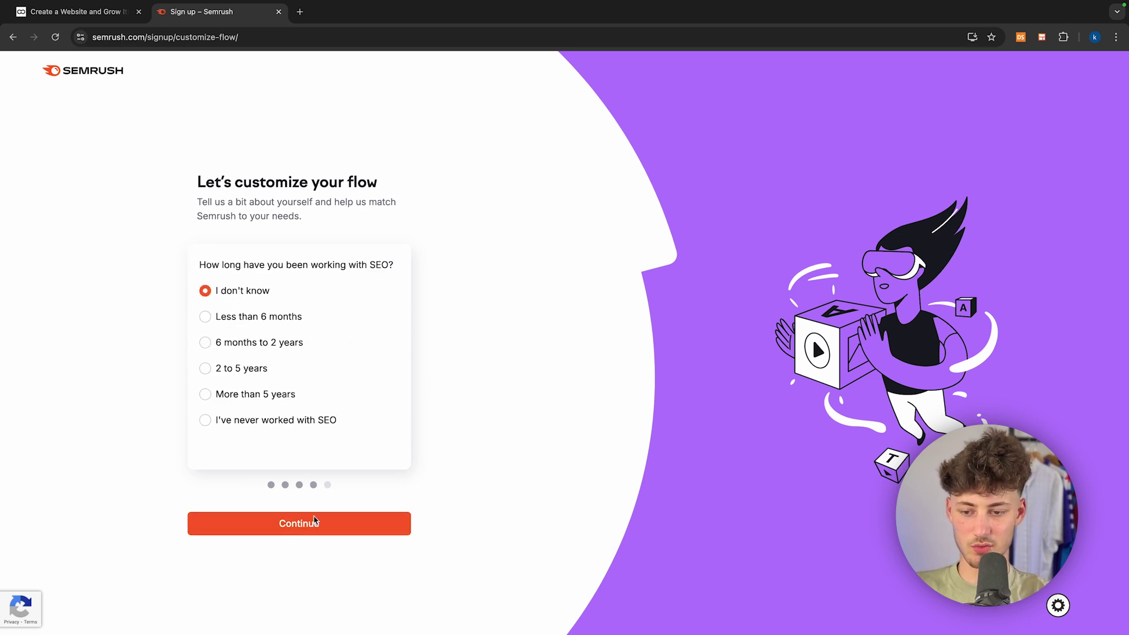
left_click(316, 522)
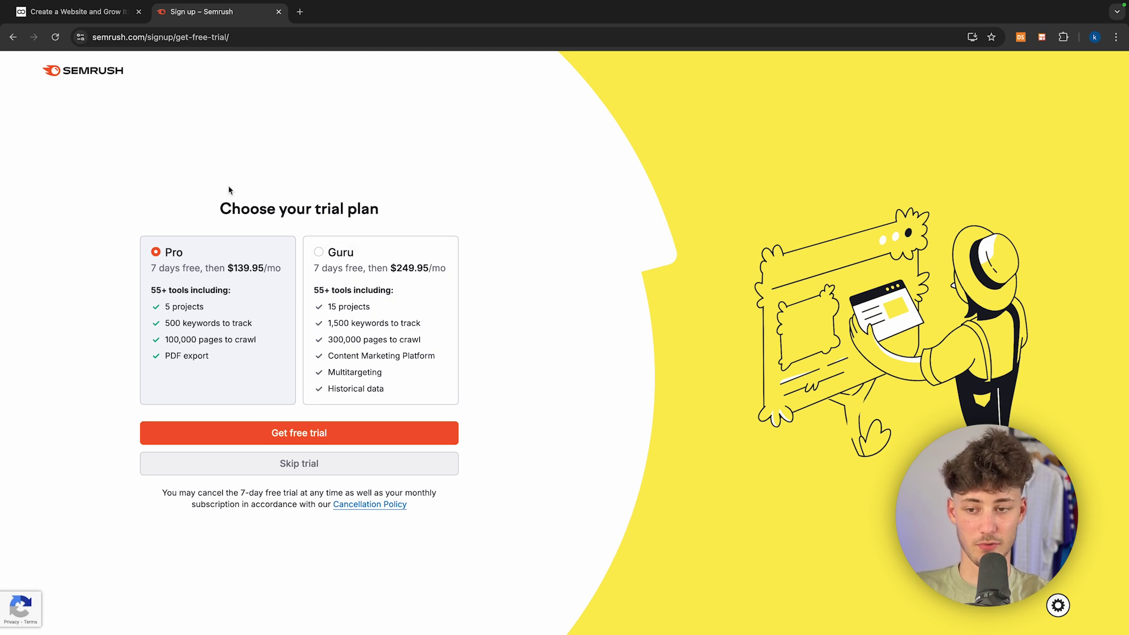
Compare the features and pricing of the Pro and Guru trial plans.
triple_click(455, 200)
left_click(150, 221)
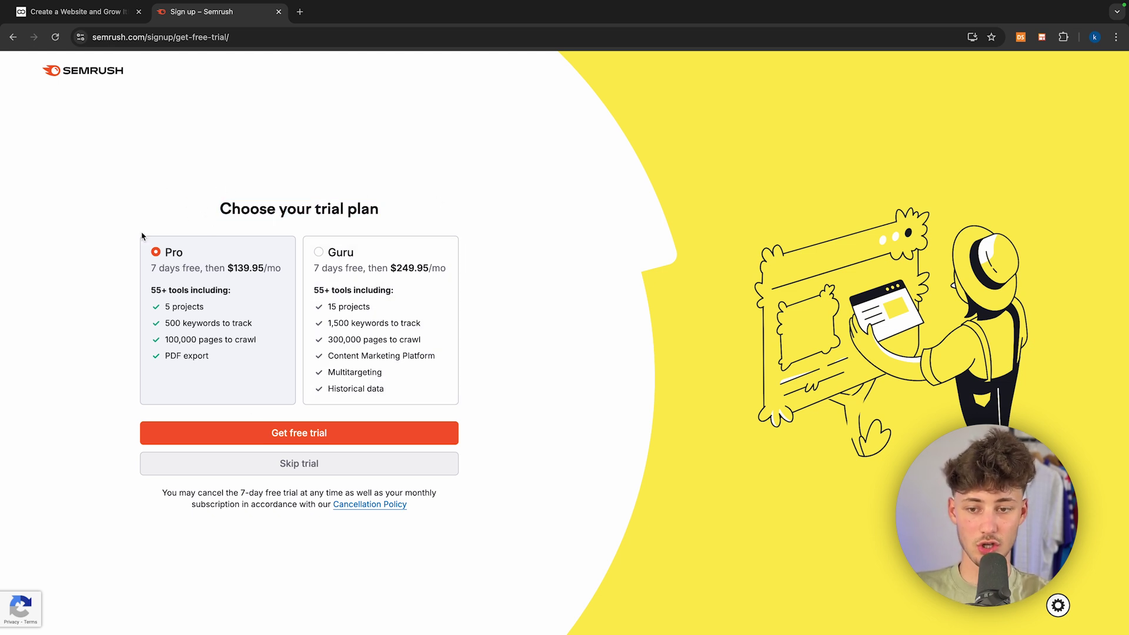
left_click_drag(165, 257, 203, 252)
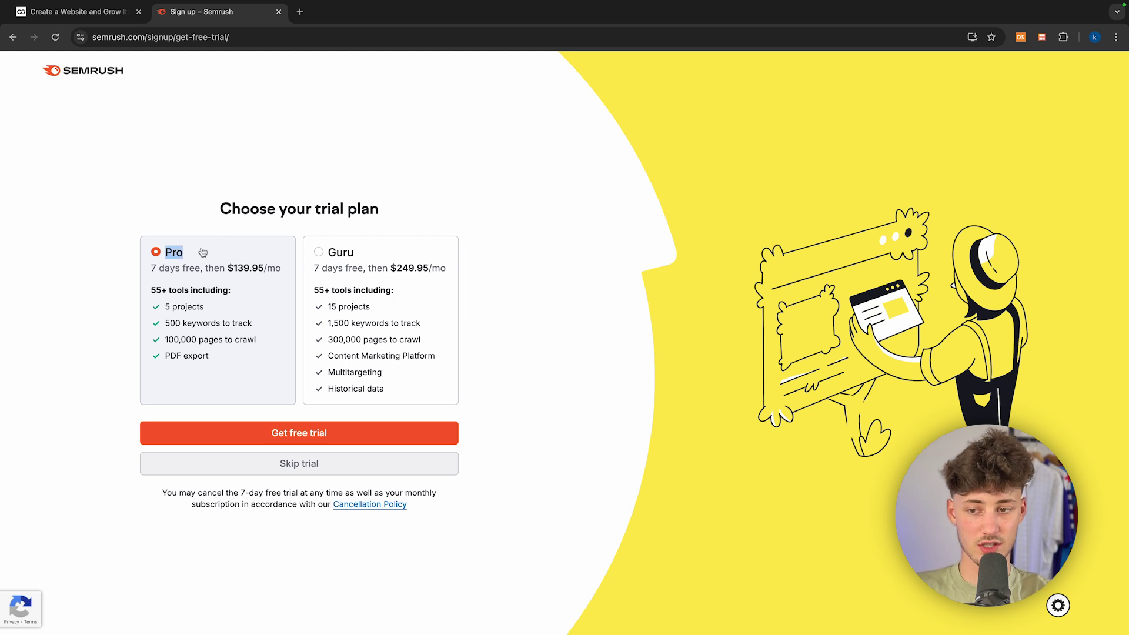
double_click(333, 257)
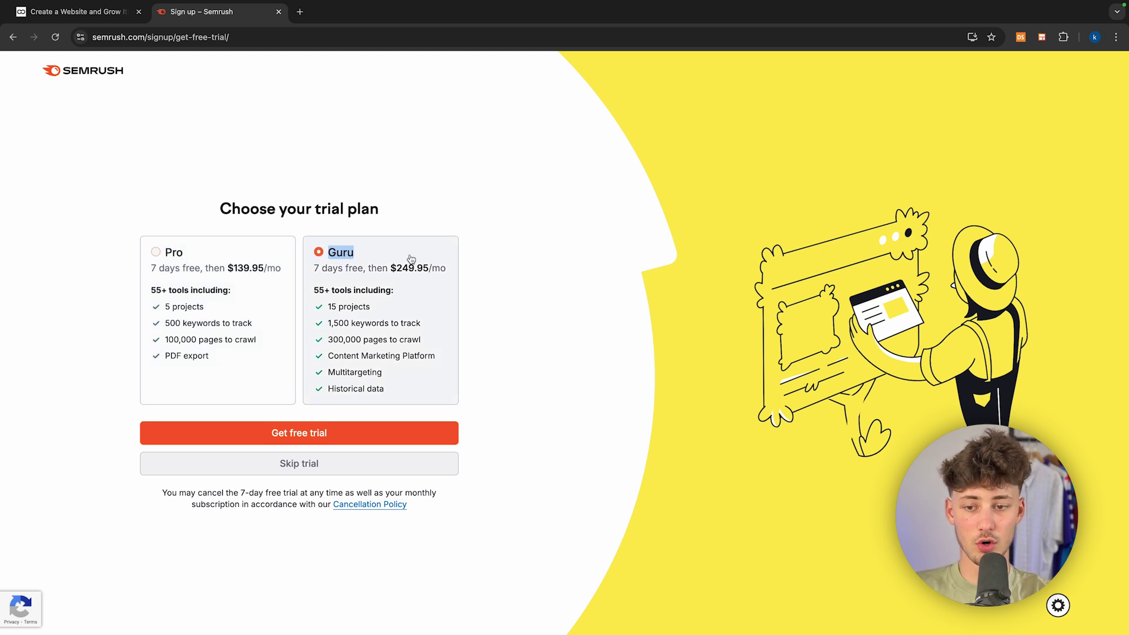
left_click(235, 279)
left_click_drag(165, 258, 186, 257)
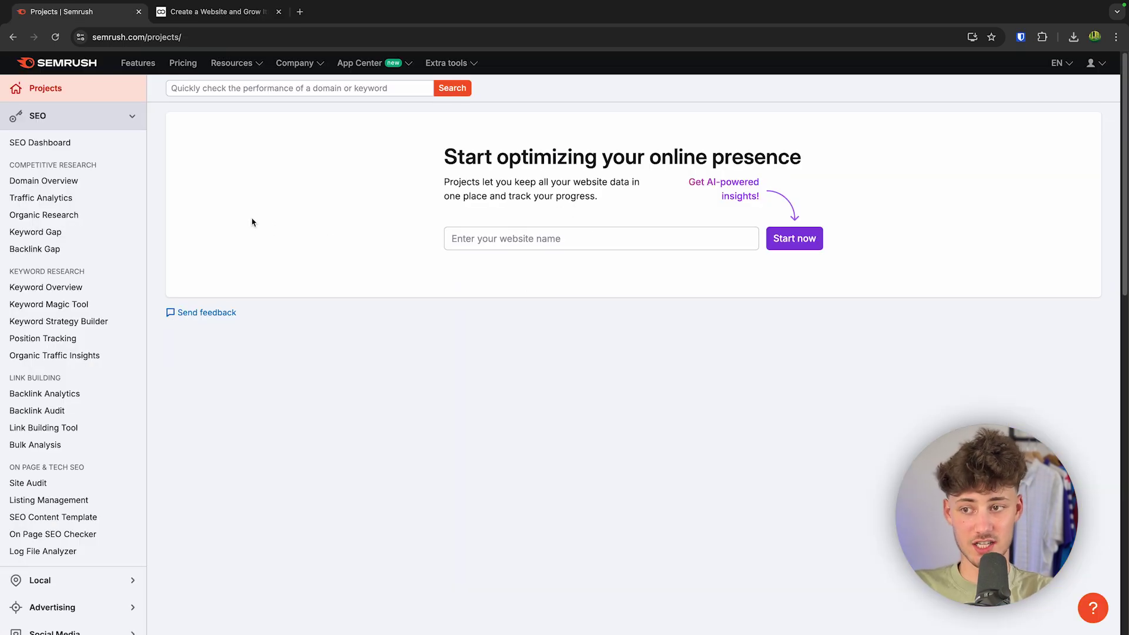
Look through the tools offered in the Local toolkit alongside the other toolkit groups.
left_click(105, 118)
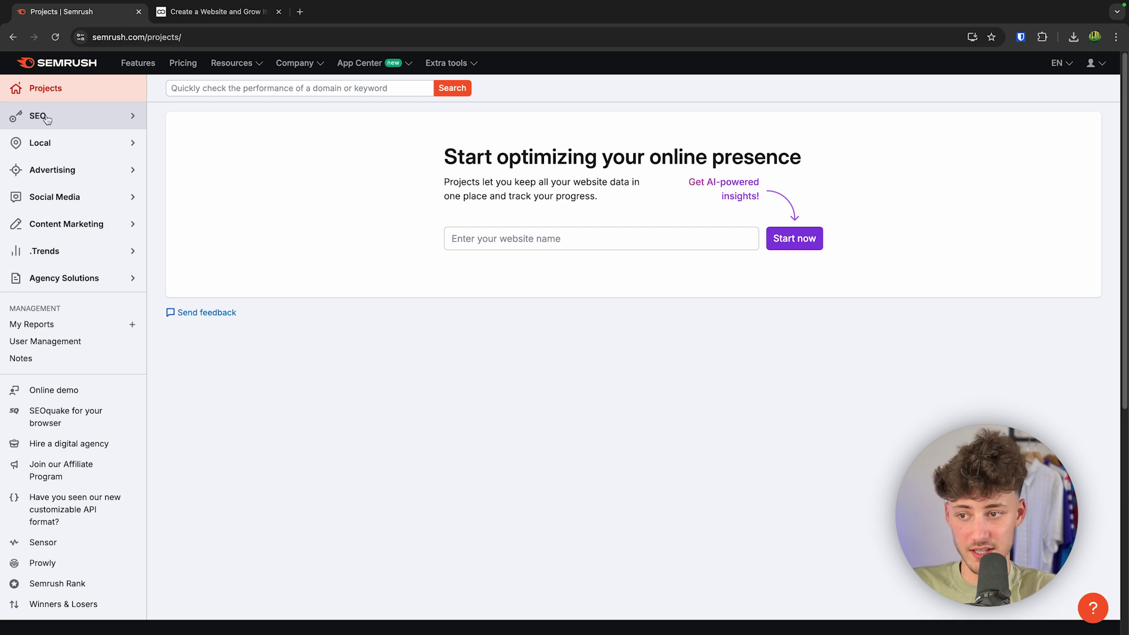
left_click(83, 143)
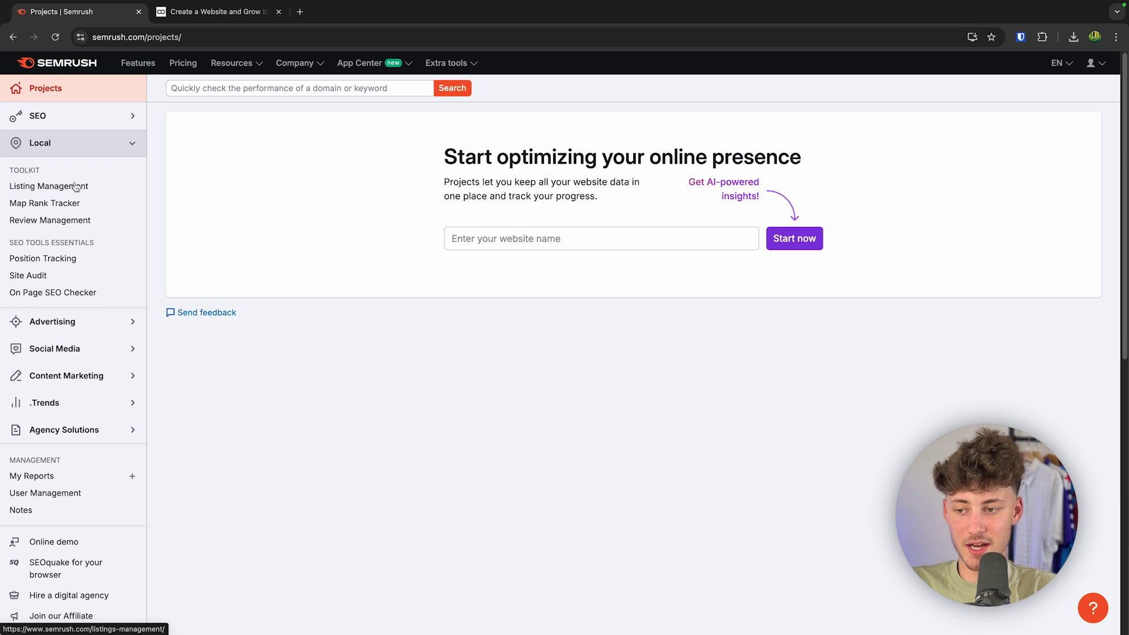
left_click(77, 117)
left_click(75, 118)
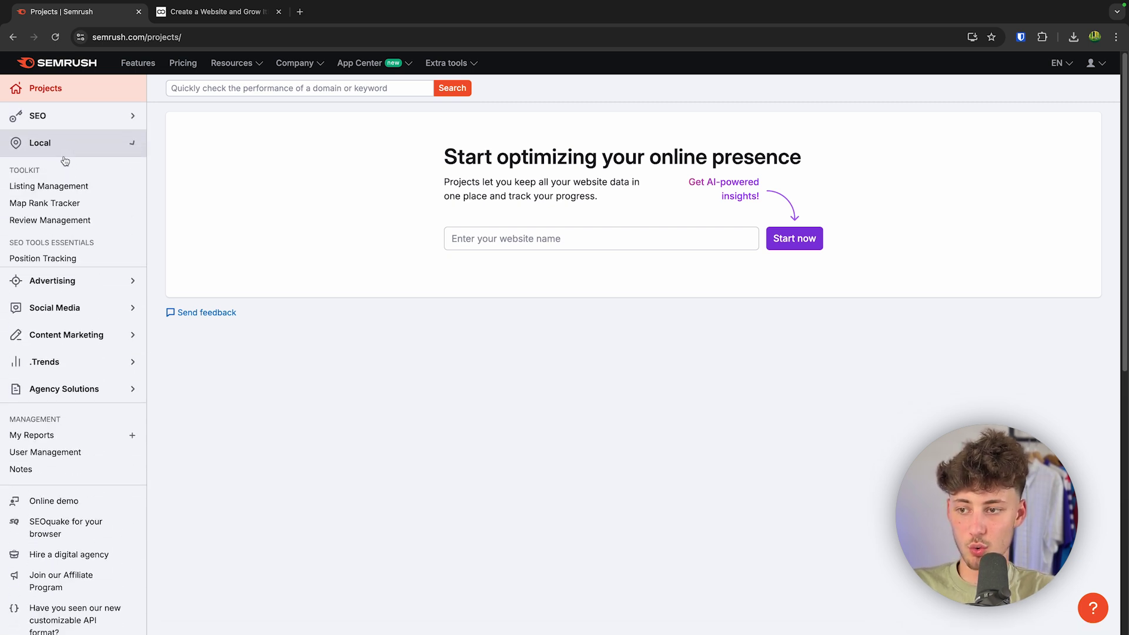
left_click(65, 143)
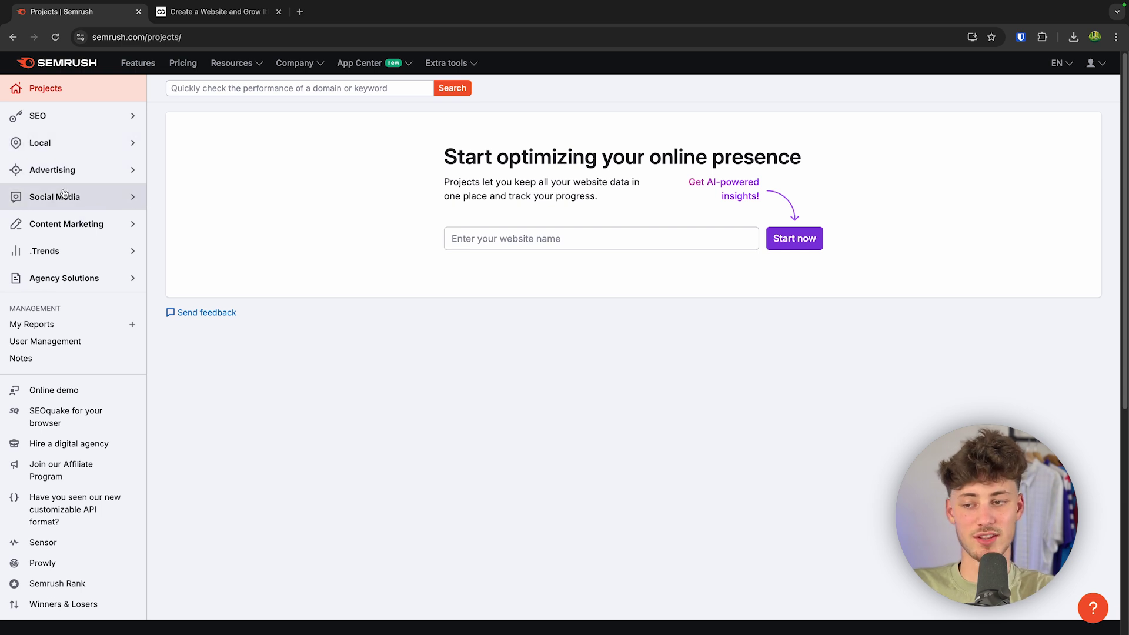
Expand the SEO toolkit and open the SEO Dashboard.
left_click(93, 117)
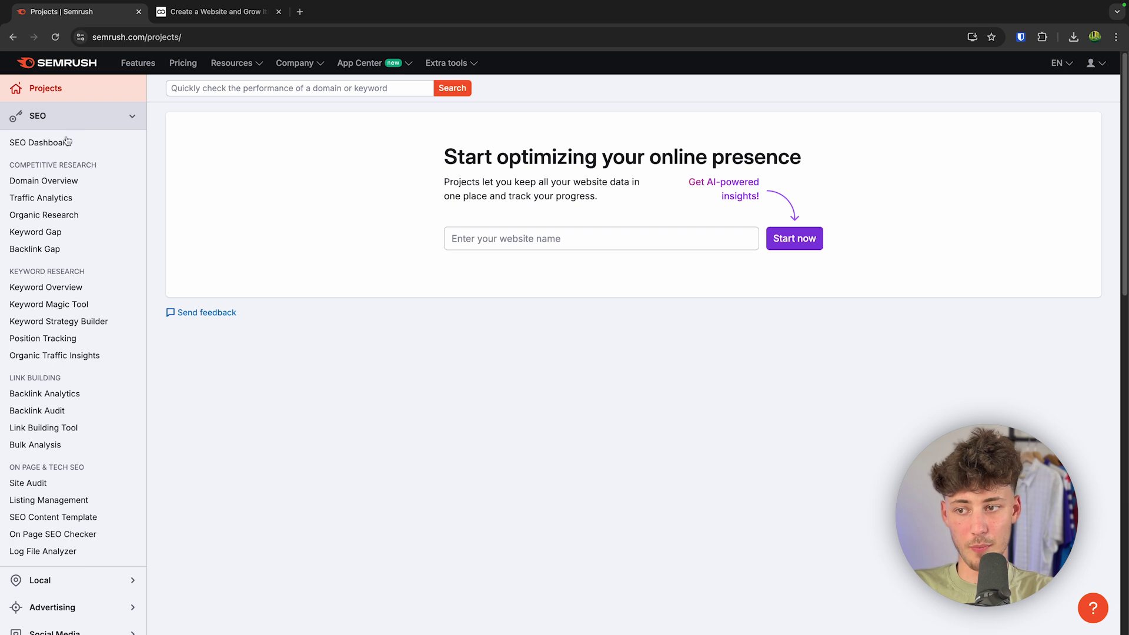
left_click(85, 147)
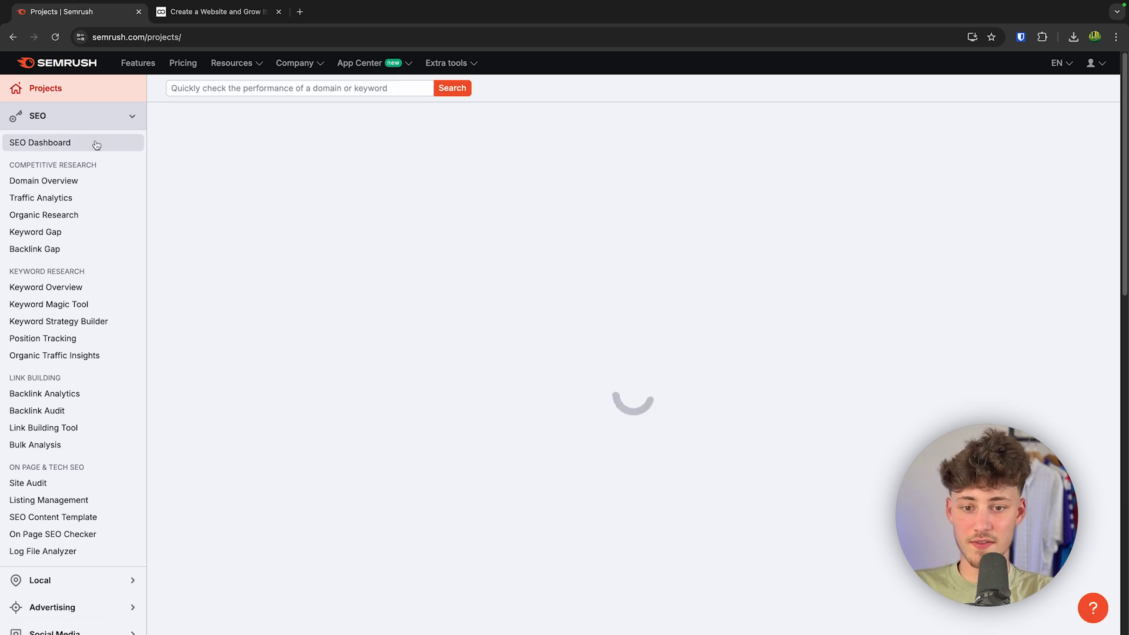
left_click_drag(376, 168, 840, 166)
left_click(842, 167)
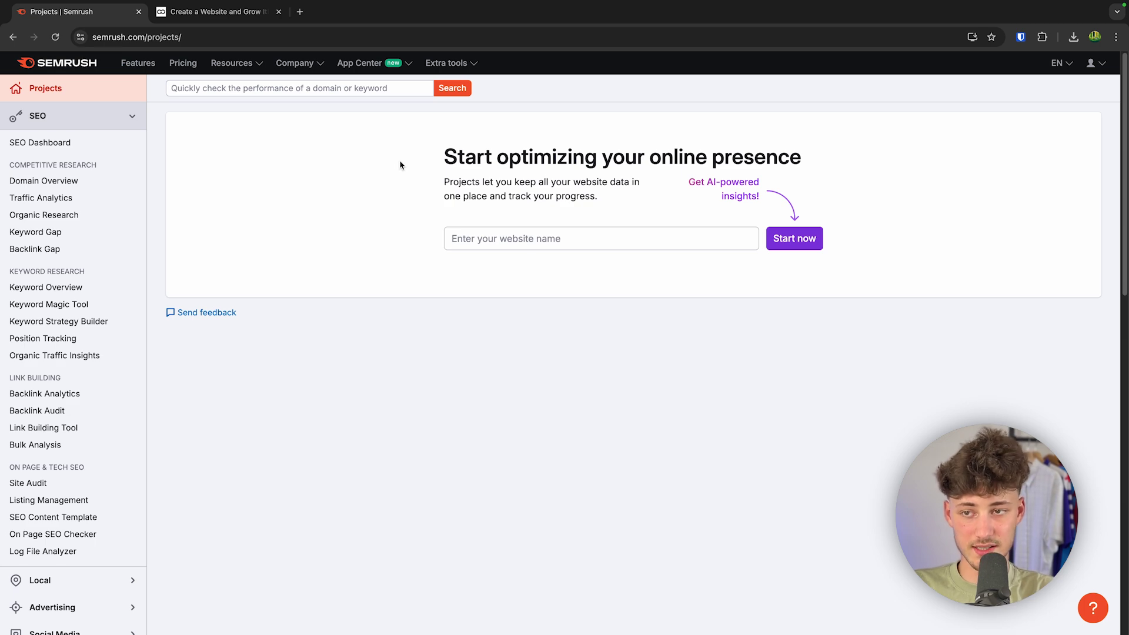
left_click(553, 242)
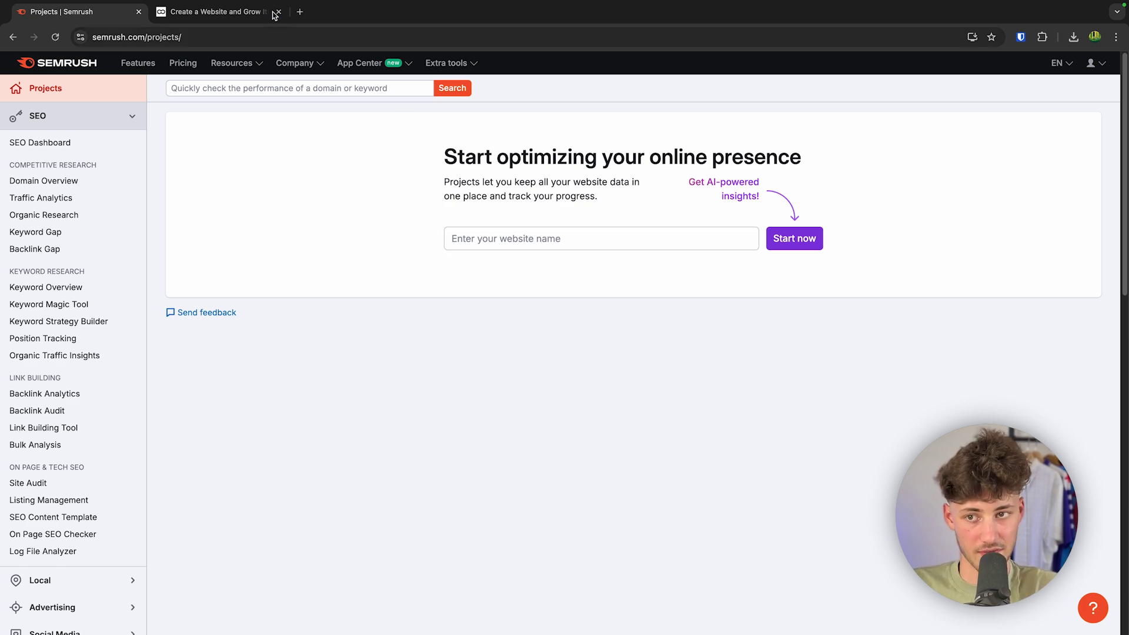
left_click(211, 12)
left_click(211, 37)
key("ctrl+c")
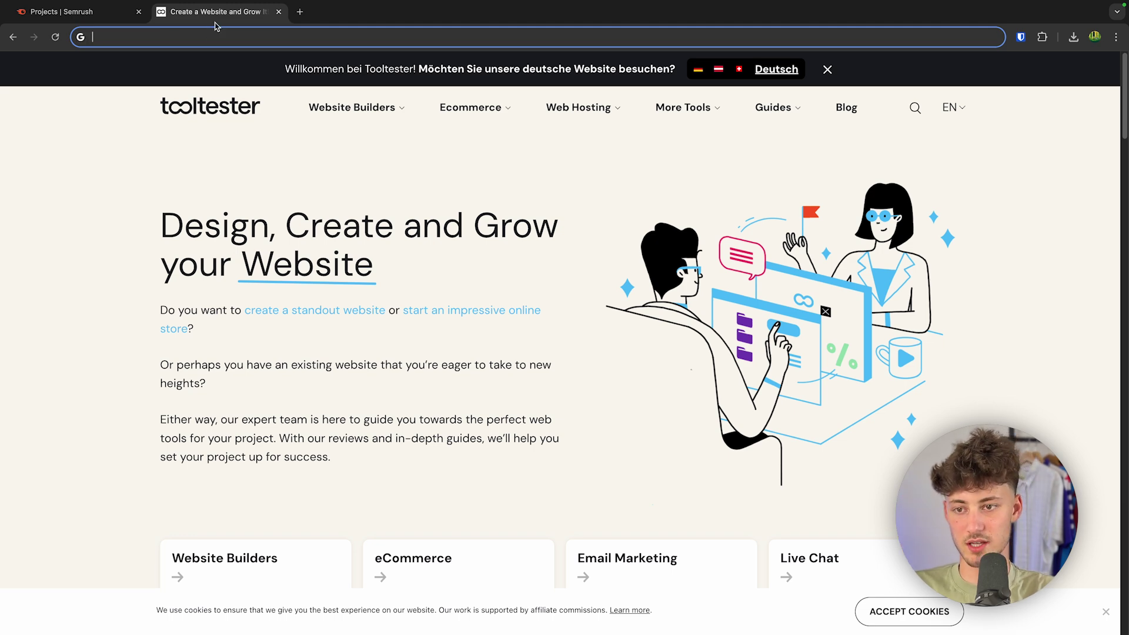
left_click(111, 17)
left_click(554, 238)
key("ctrl+v")
left_click(807, 246)
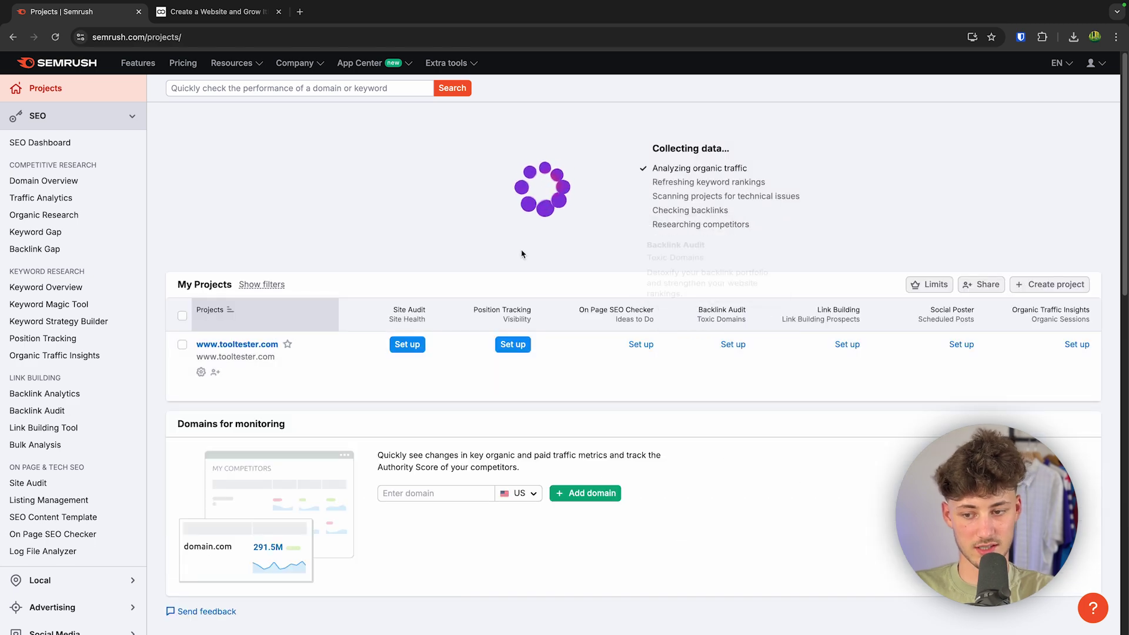
Read through the Copilot AI recommendations for the tooltester.com project.
scroll(505, 309, "up", 10)
scroll(509, 300, "down", 5)
scroll(512, 294, "up", 5)
scroll(512, 303, "down", 8)
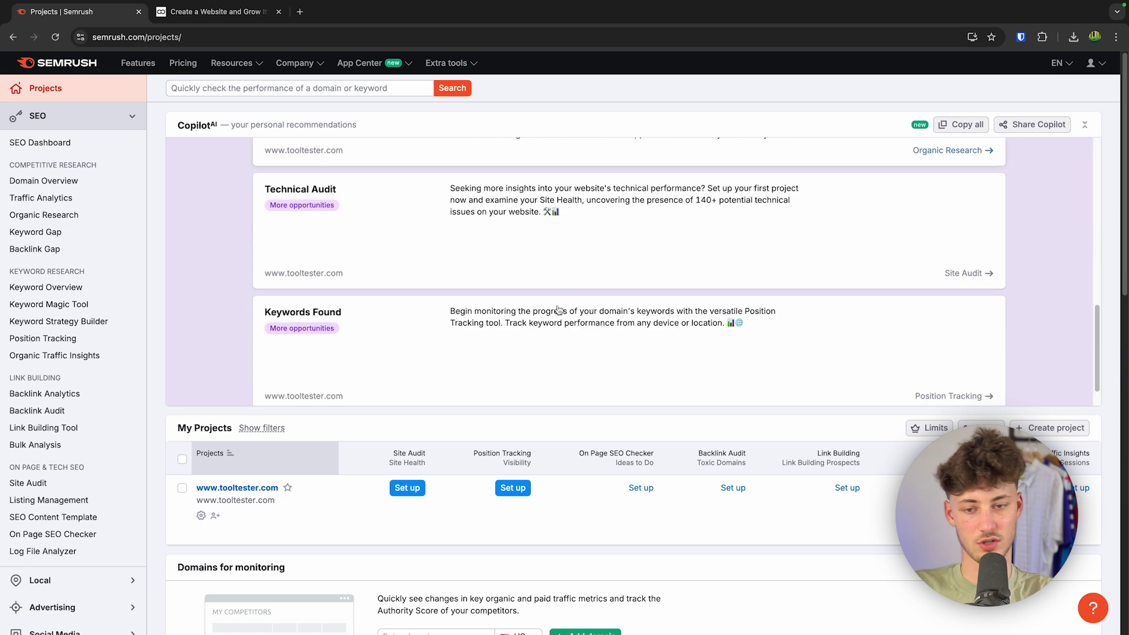
scroll(565, 309, "up", 8)
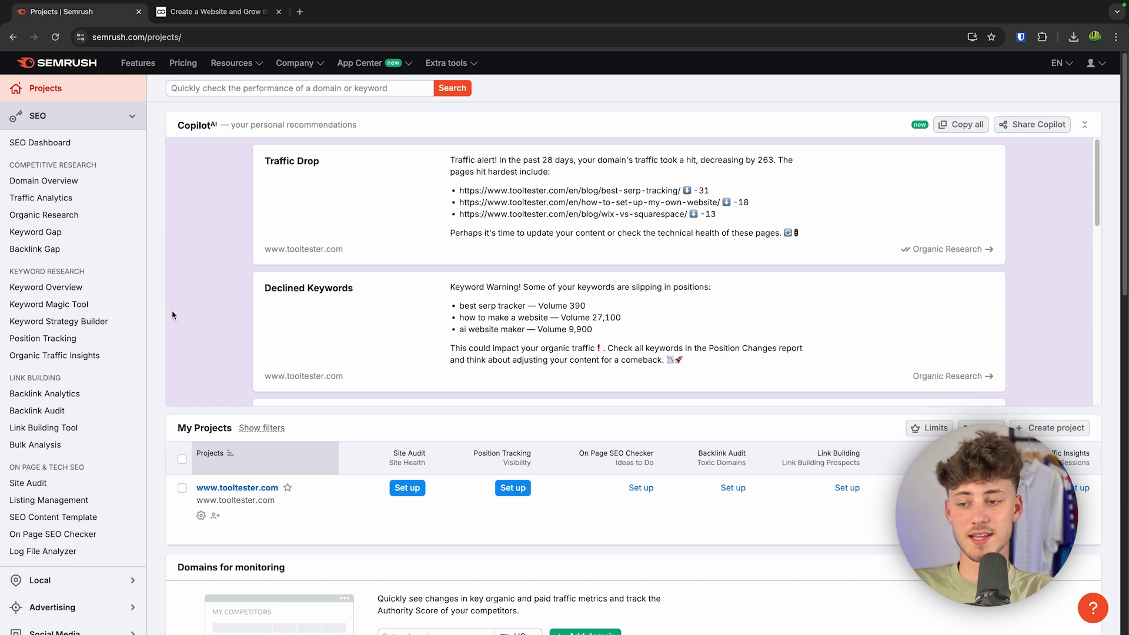
In the Keyword Magic Tool, choose tooltester.com as the domain for personalized data and enter the keyword "Mailchimp Review".
left_click(71, 306)
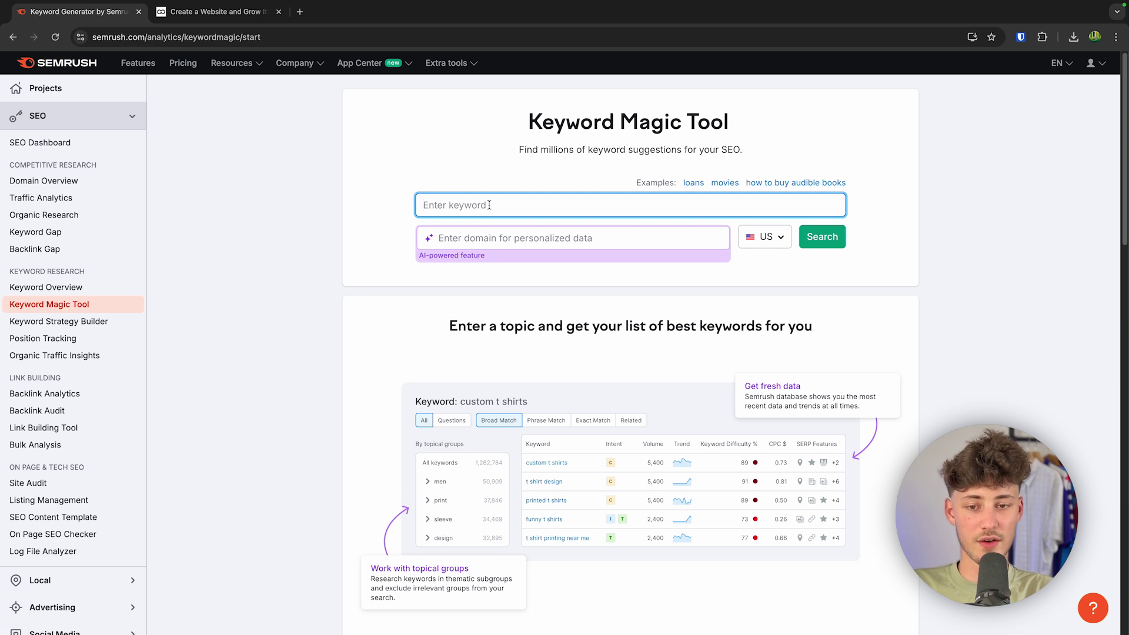
left_click(452, 244)
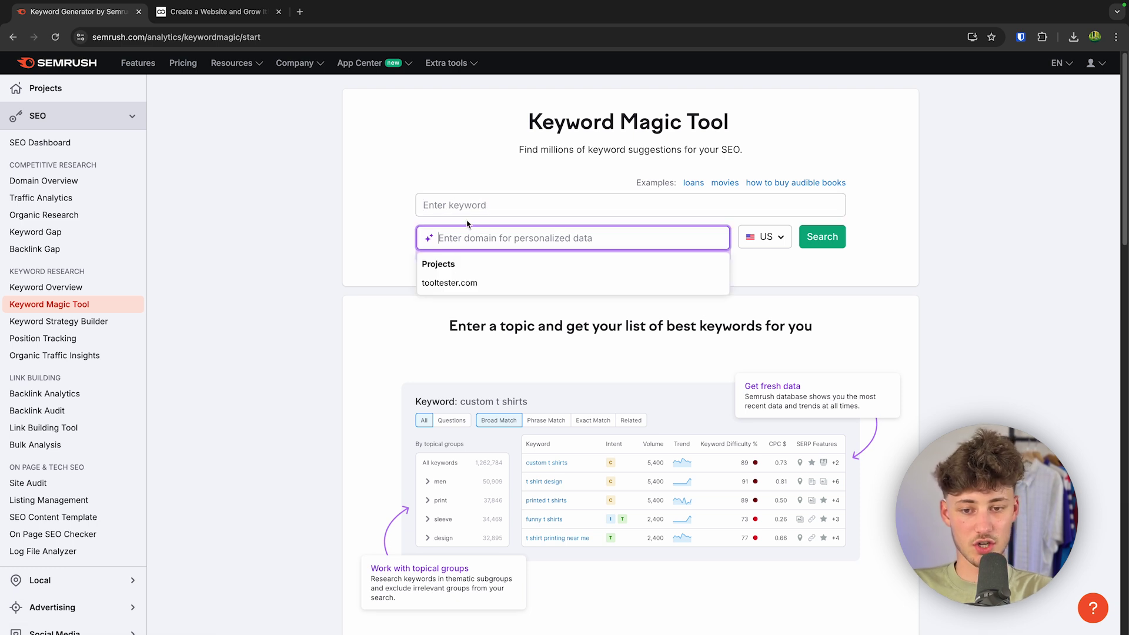
left_click(470, 282)
left_click(488, 211)
type("Mailchimp Review")
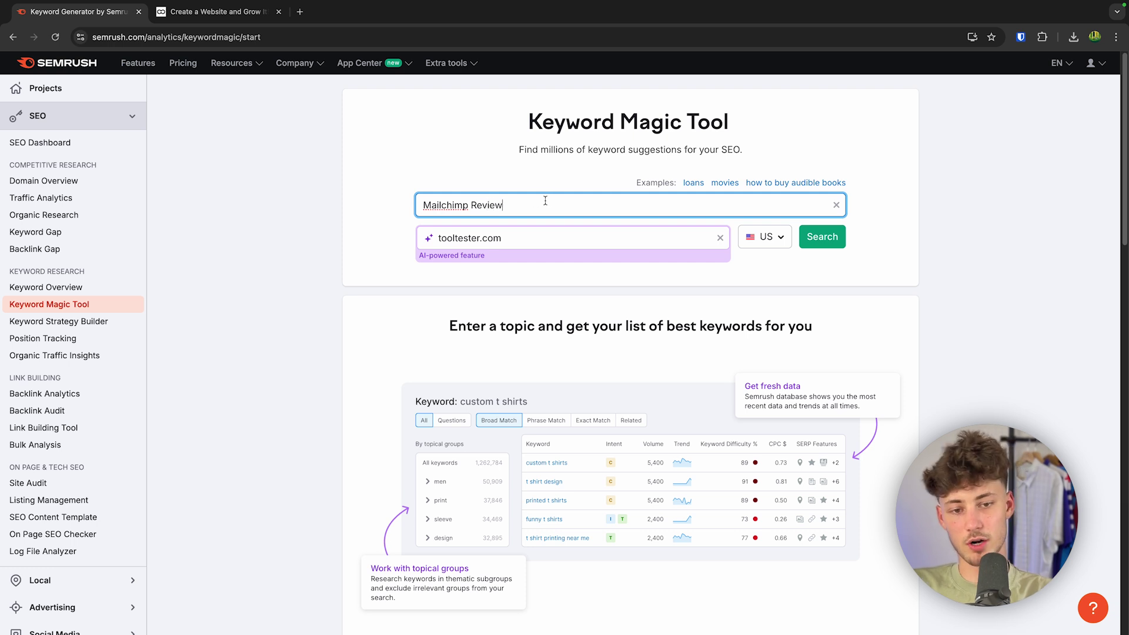
Check the available country databases and run the keyword search for the US.
left_click(811, 284)
left_click(767, 238)
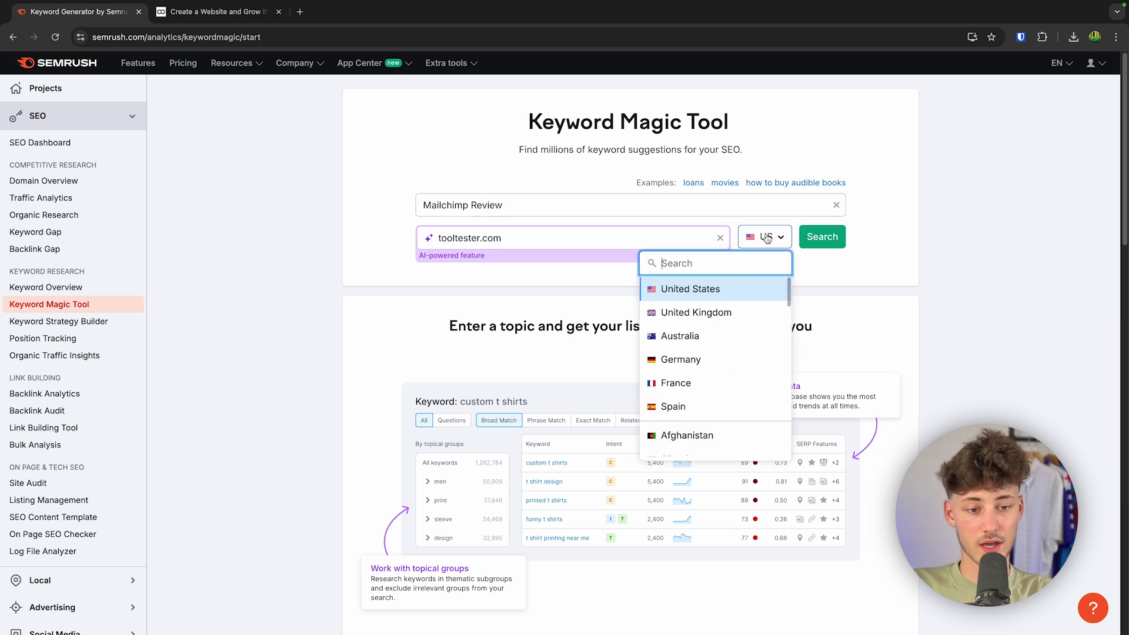
scroll(754, 328, "down", 5)
scroll(766, 330, "up", 5)
left_click(851, 348)
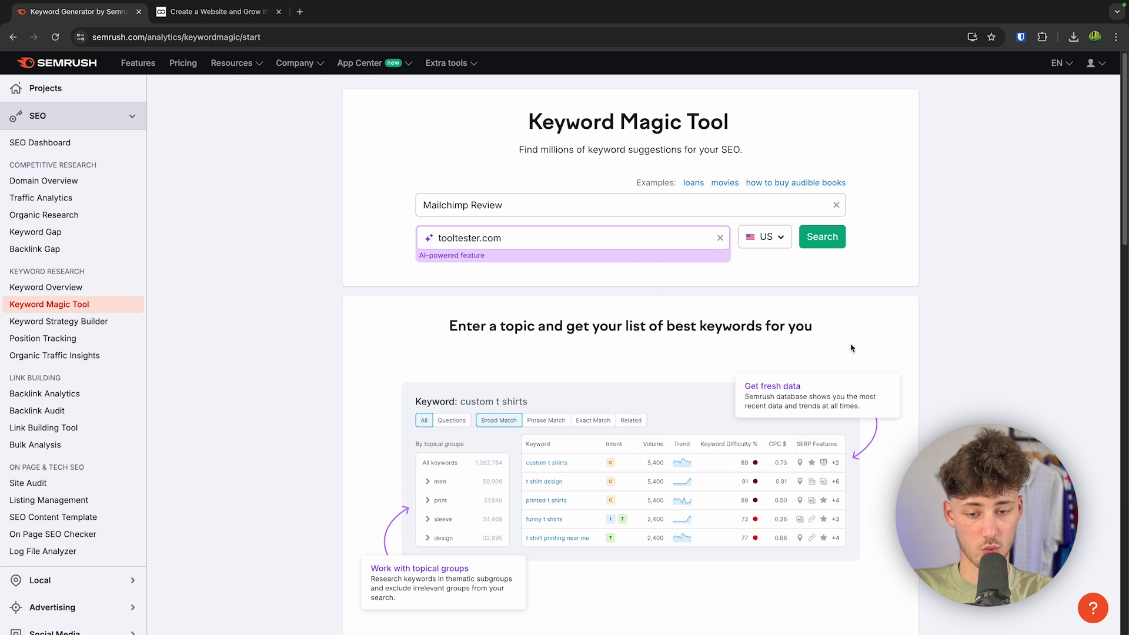
left_click(826, 242)
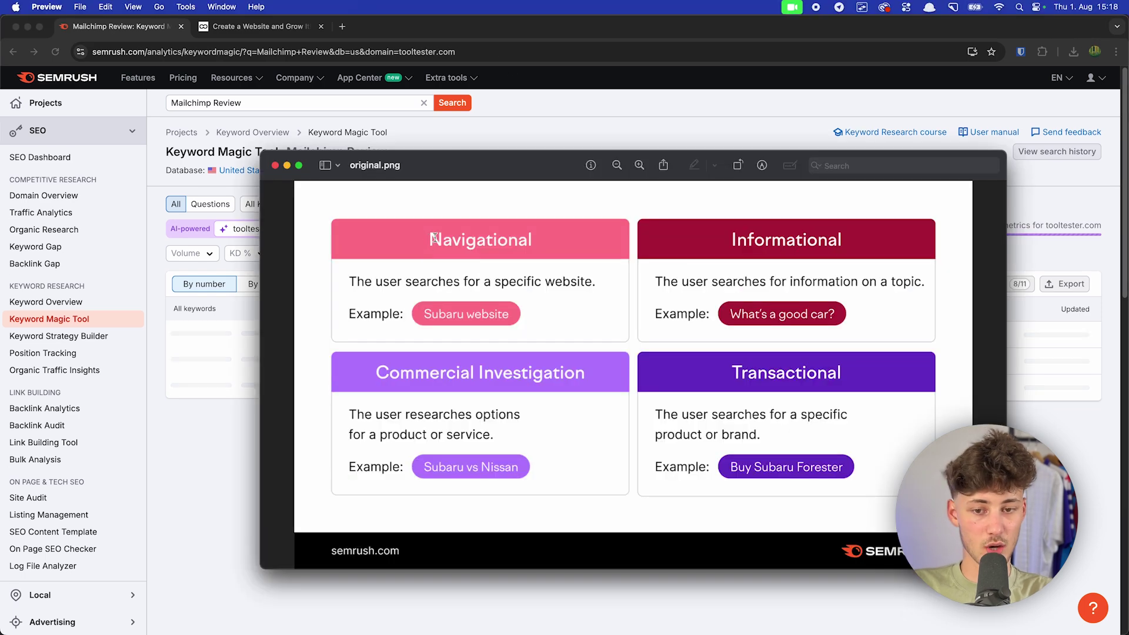
In Preview, review the Navigational, Informational, Commercial Investigation and Transactional search intents in original.png.
double_click(434, 237)
left_click(540, 239)
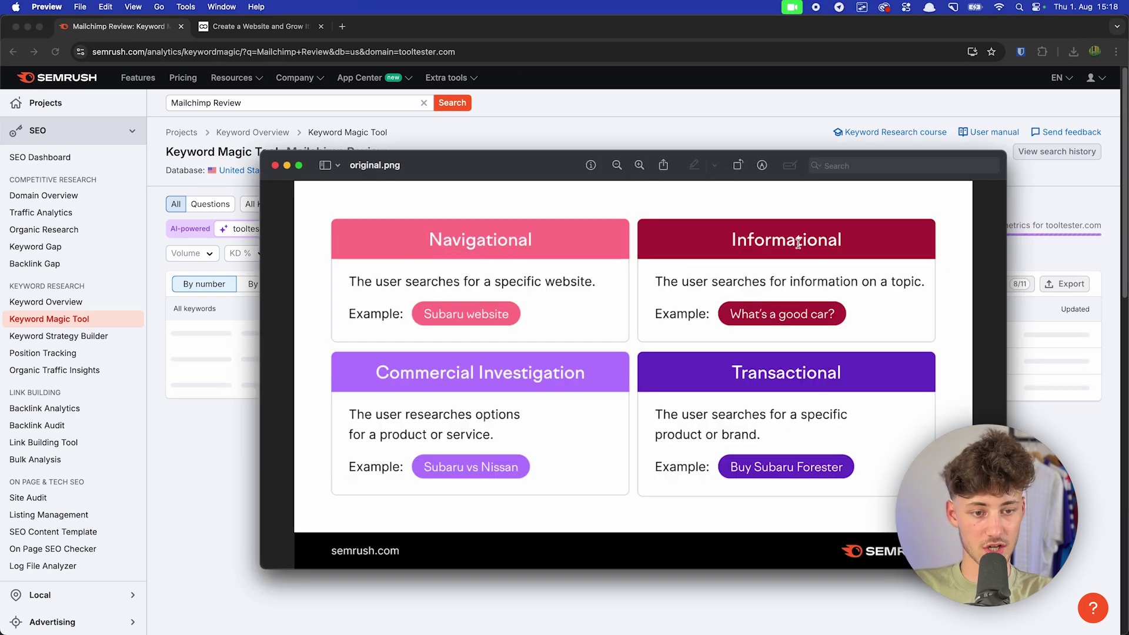
double_click(799, 244)
triple_click(456, 372)
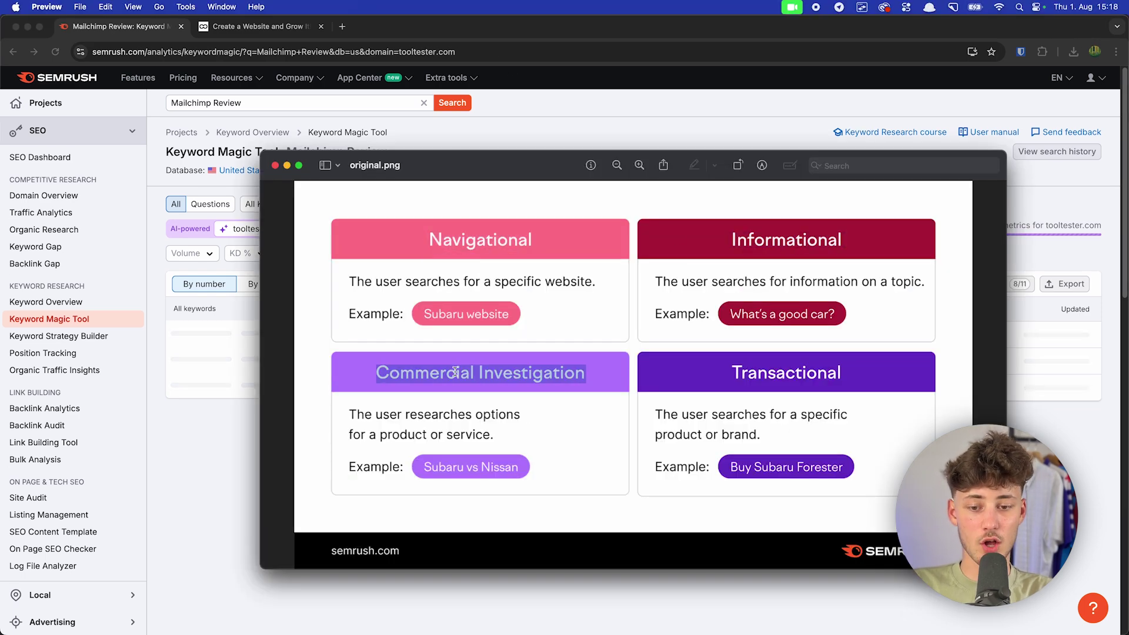
left_click(563, 367)
double_click(803, 373)
left_click(802, 376)
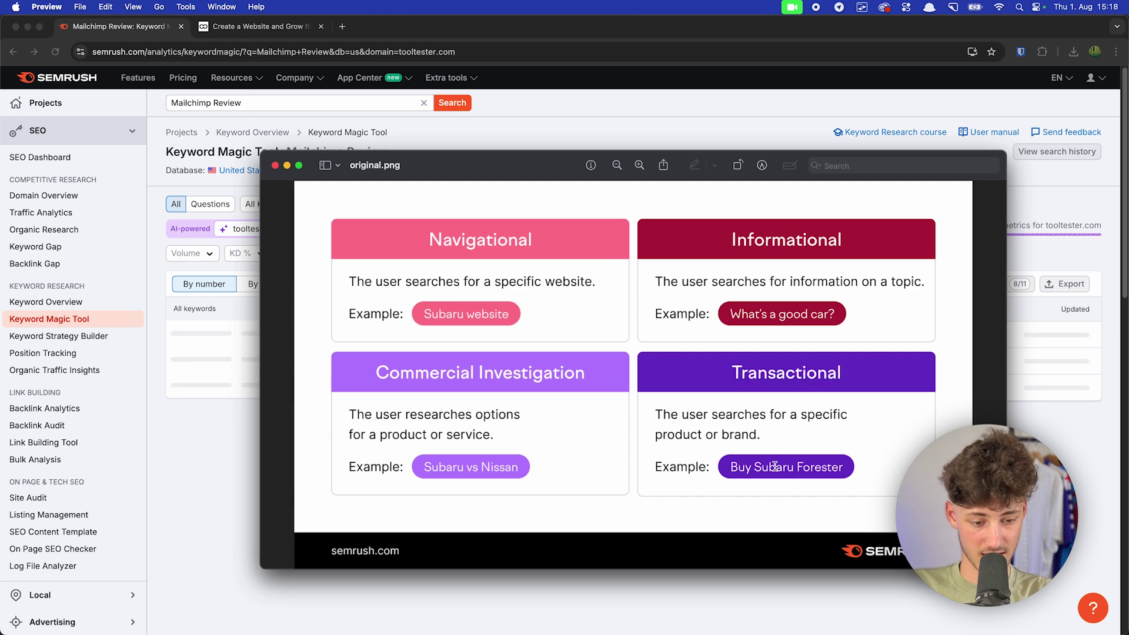
left_click_drag(420, 247, 559, 238)
left_click(563, 241)
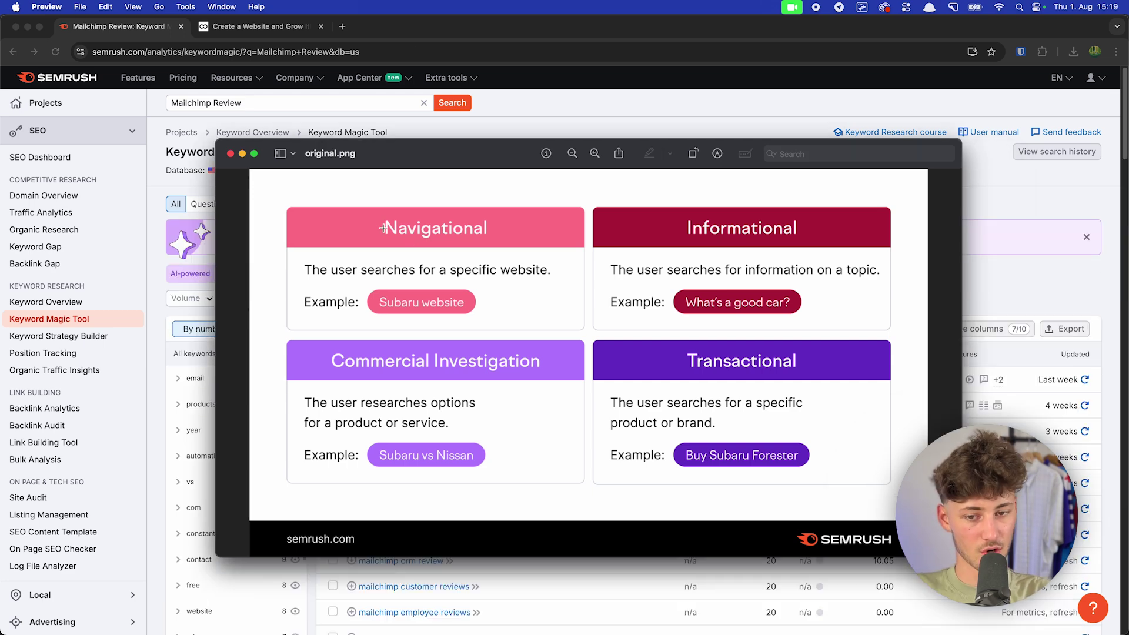
Examine the Navigational and Informational intent descriptions and the example query "What's a good car?" in the image.
left_click_drag(379, 229, 500, 229)
left_click(456, 254)
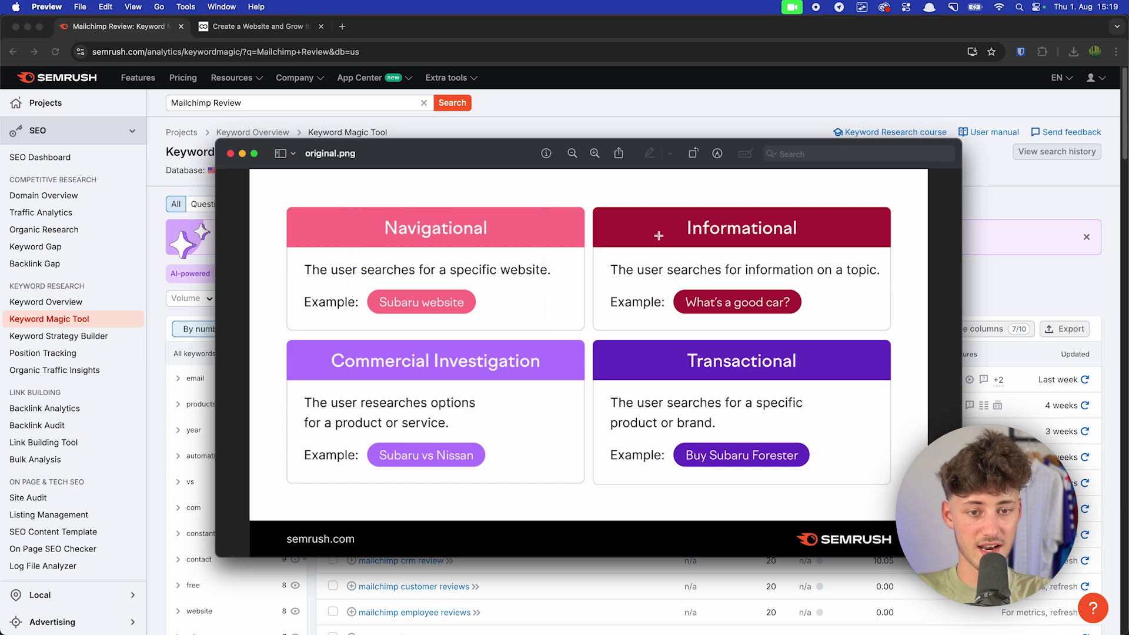
left_click_drag(688, 223, 876, 271)
left_click(831, 229)
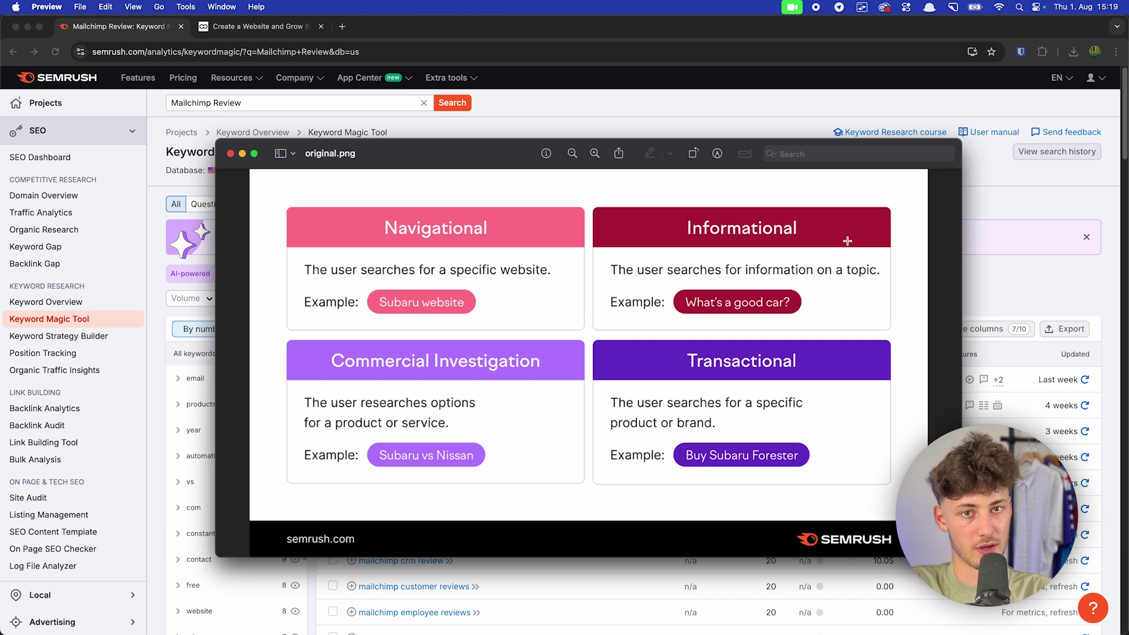
left_click_drag(697, 310, 831, 310)
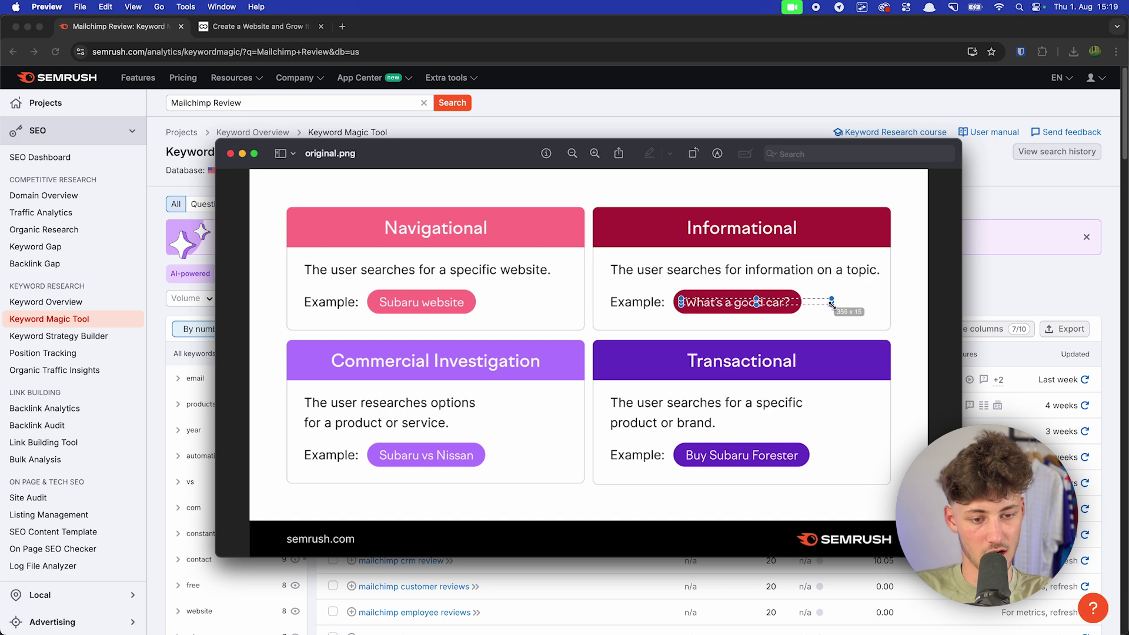
left_click(833, 289)
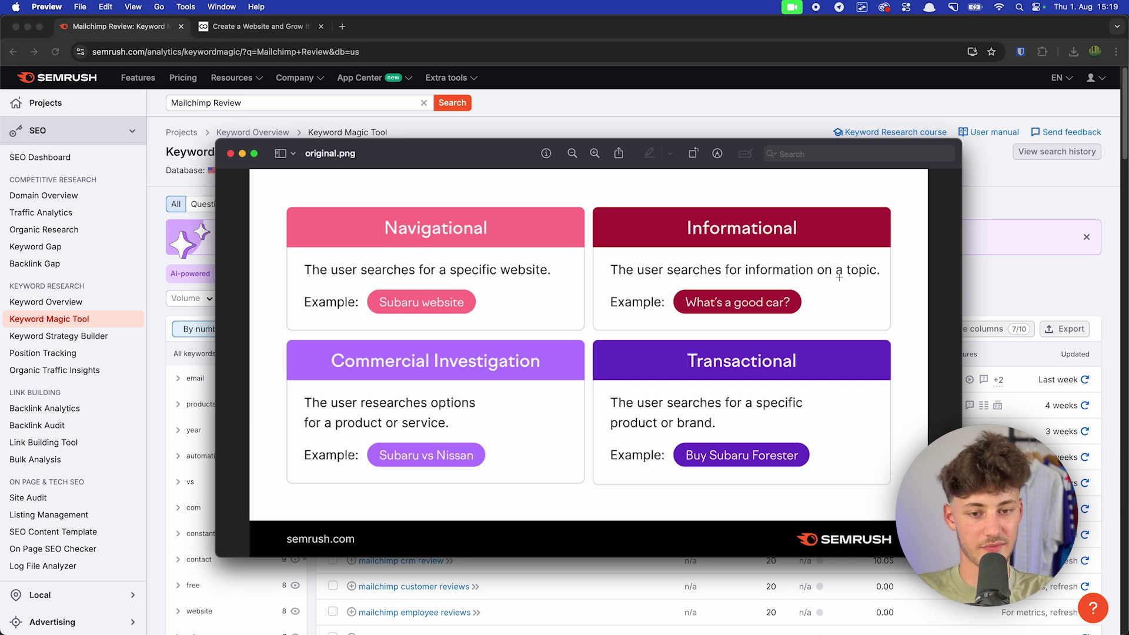
Compare the four search intent categories in original.png, focusing on Commercial Investigation and Transactional.
left_click_drag(333, 362, 547, 362)
left_click(549, 368)
left_click_drag(692, 361, 813, 361)
left_click(805, 358)
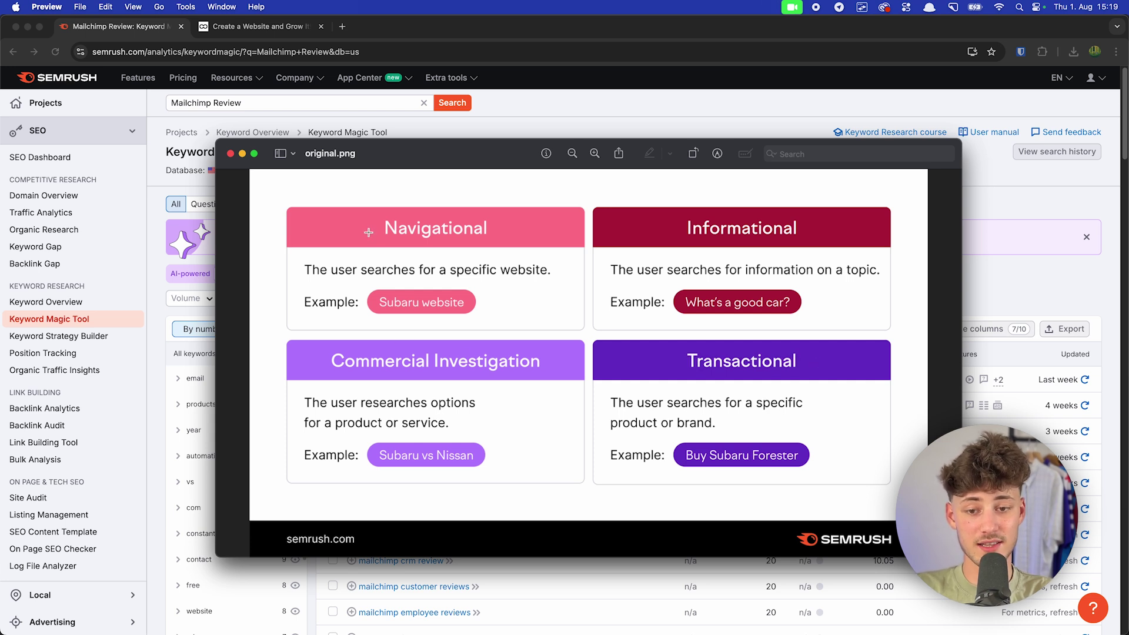
left_click_drag(357, 223, 524, 230)
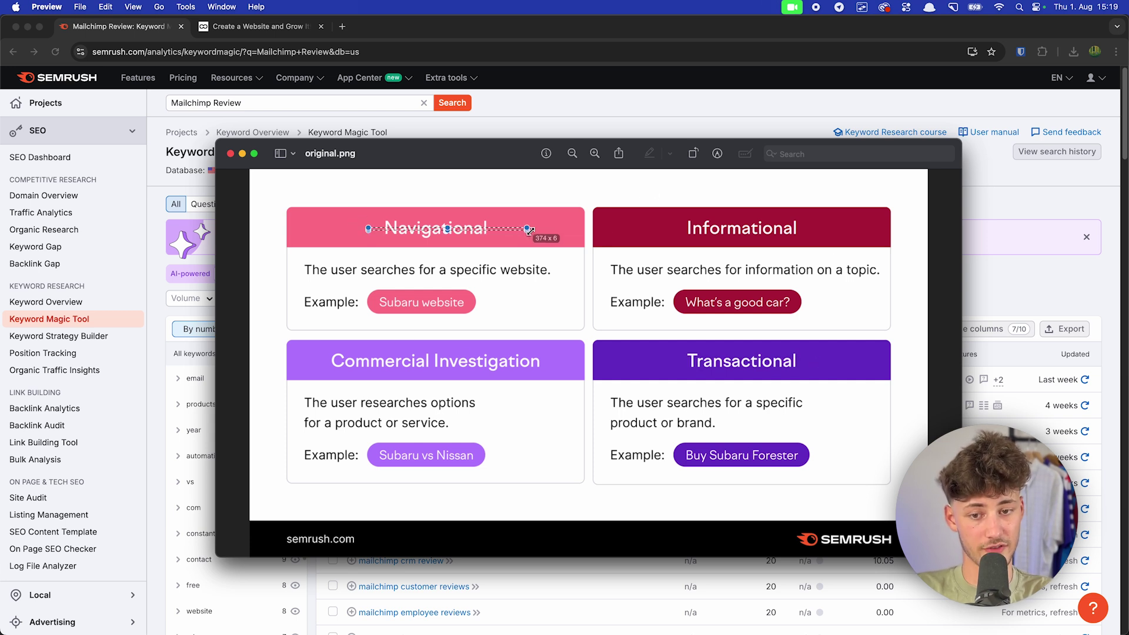
left_click_drag(595, 228, 863, 271)
left_click(862, 235)
left_click_drag(316, 371, 556, 367)
left_click(552, 375)
left_click_drag(689, 361, 809, 365)
left_click(824, 365)
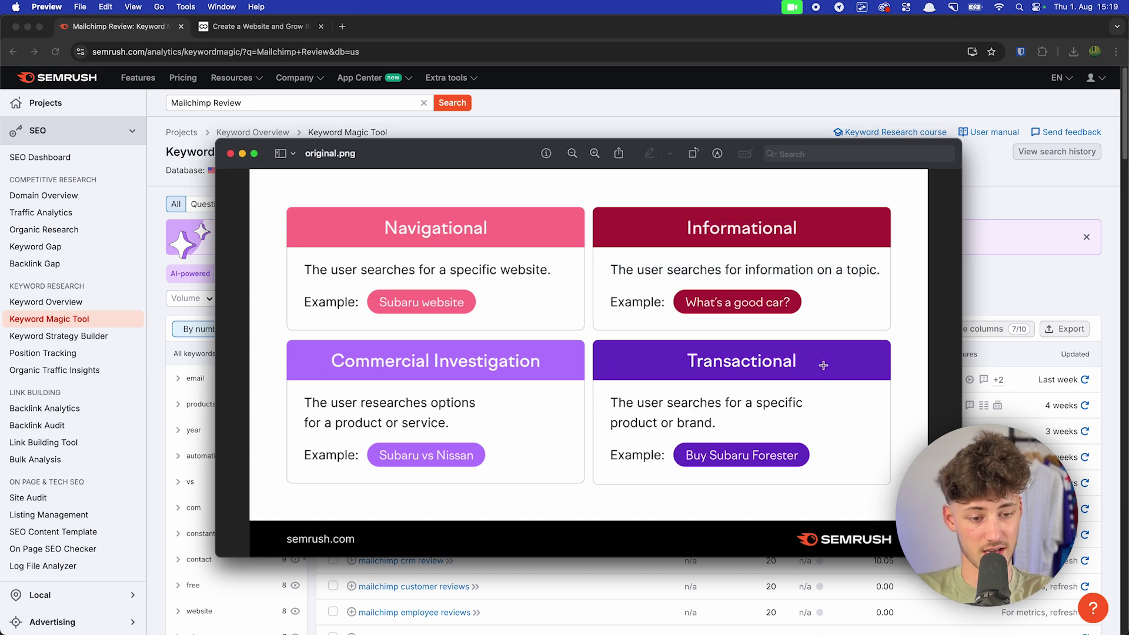
left_click_drag(690, 361, 826, 364)
left_click(826, 364)
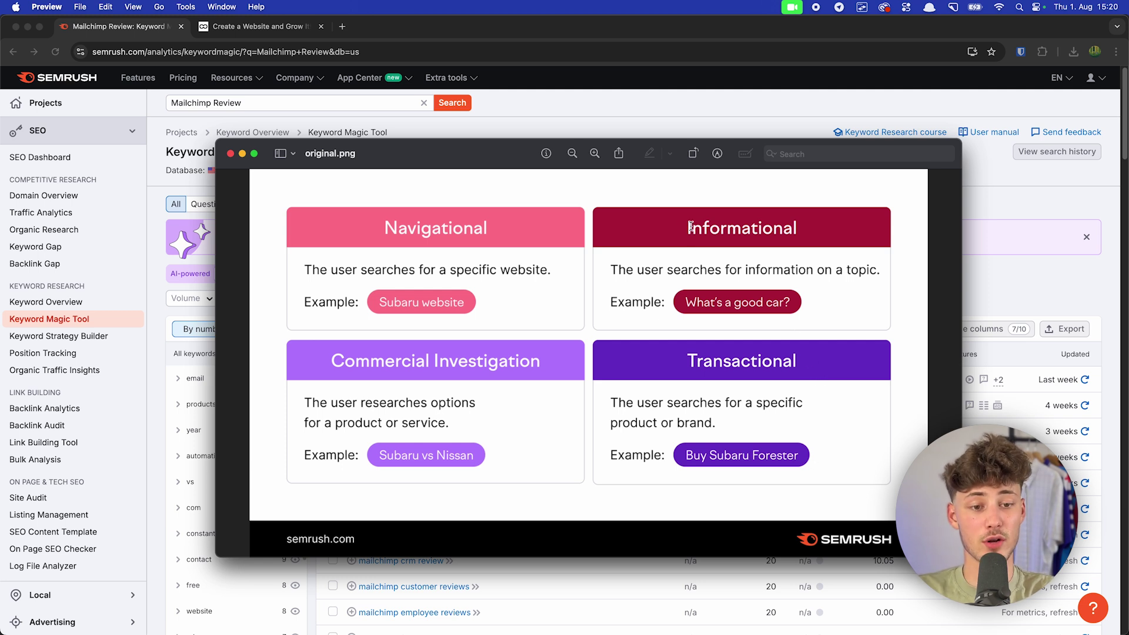
Examine the Commercial Investigation intent card in the image, including its heading and description.
left_click_drag(319, 361, 502, 361)
left_click(536, 339)
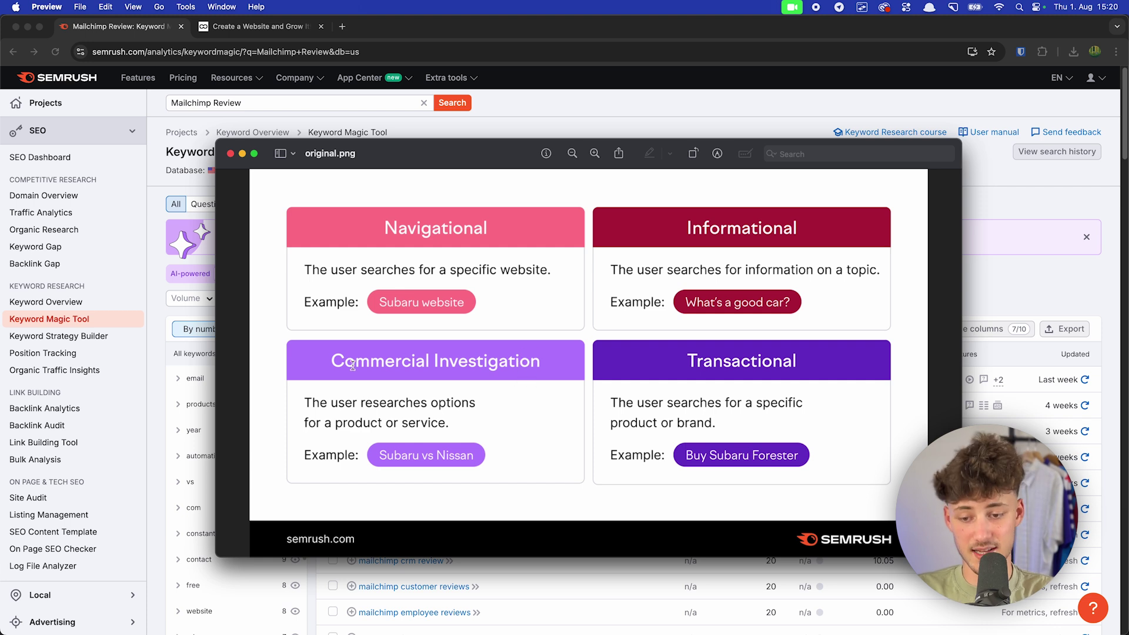
left_click_drag(339, 360, 537, 359)
left_click(536, 358)
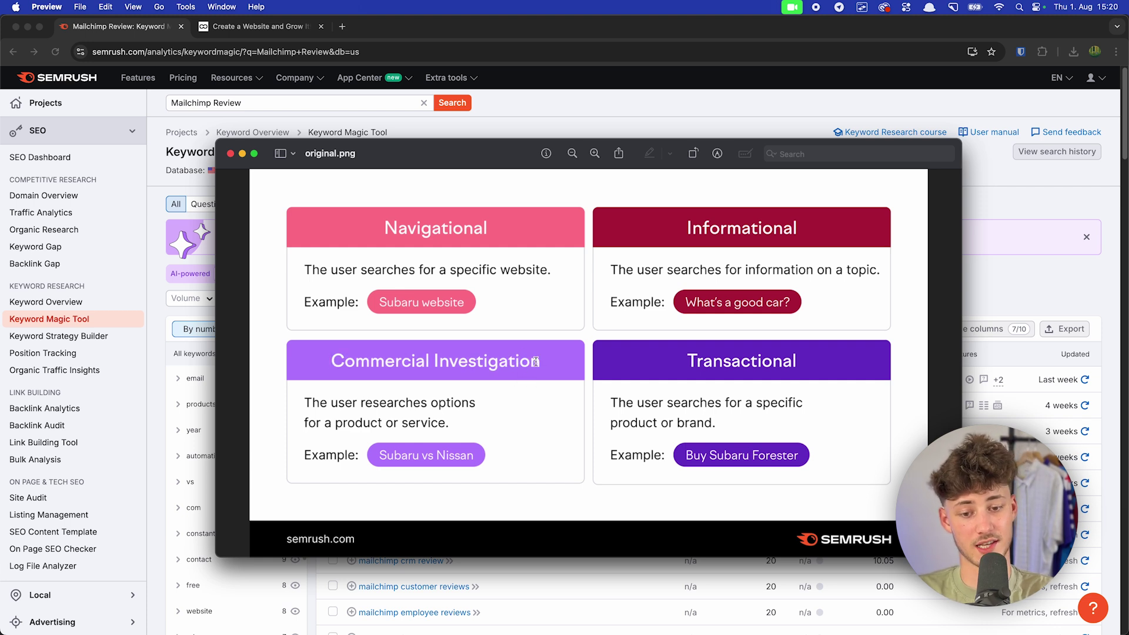
triple_click(536, 361)
left_click(527, 407)
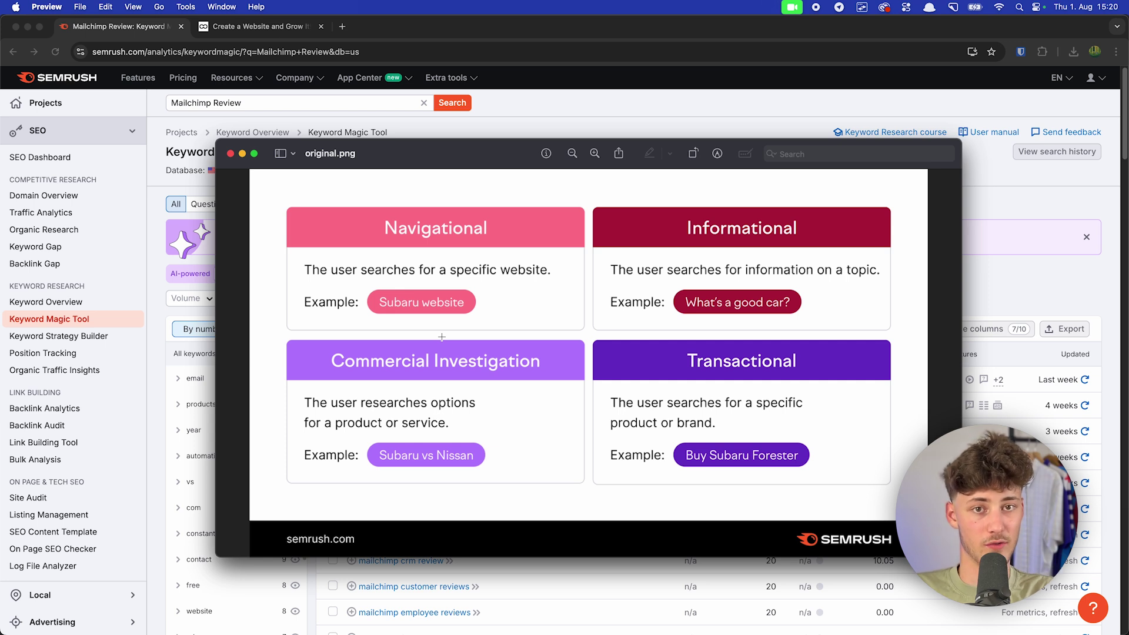
left_click_drag(336, 360, 540, 362)
left_click(563, 380)
left_click_drag(287, 340, 606, 497)
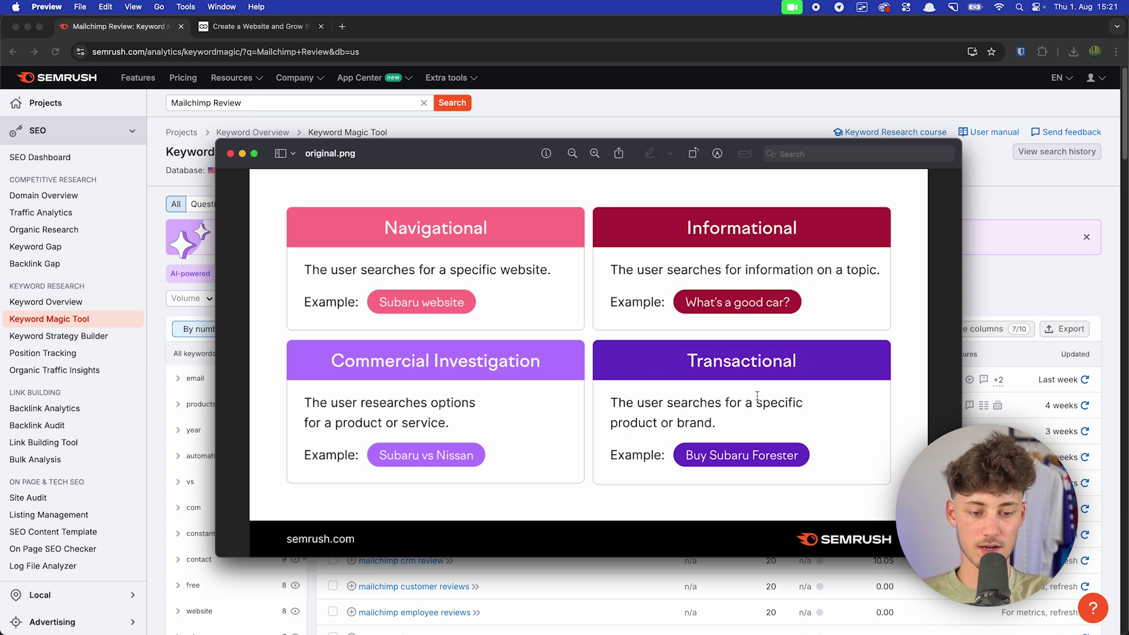
Examine the Transactional intent description and its example query "Buy Subaru Forester" in the image.
left_click_drag(620, 405, 806, 405)
left_click(867, 424)
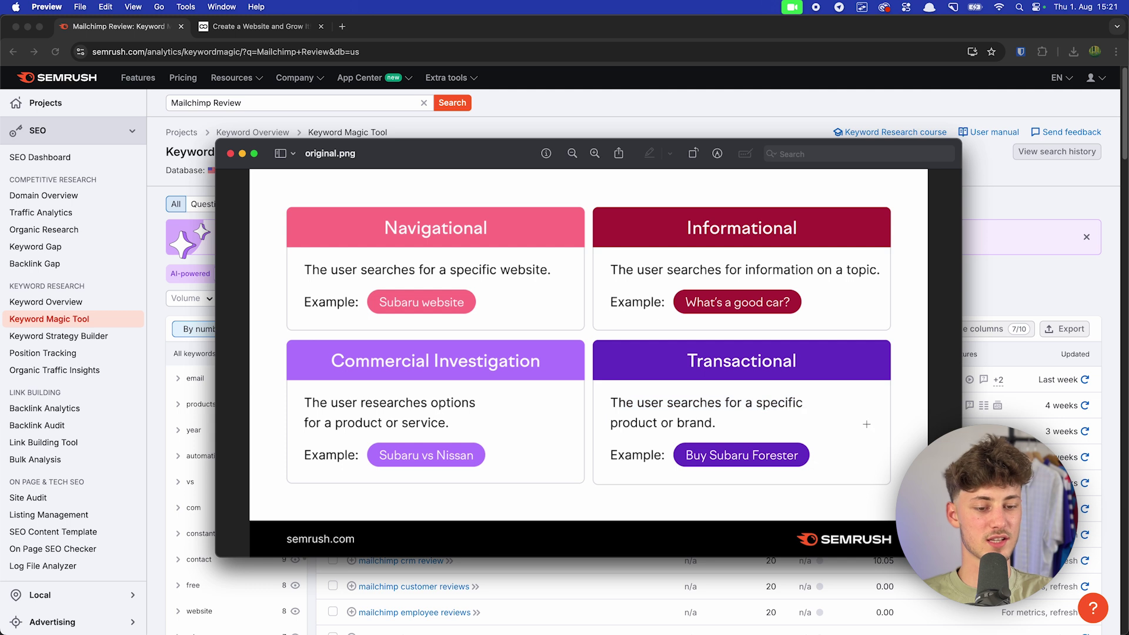
left_click_drag(612, 403, 723, 424)
left_click(782, 441)
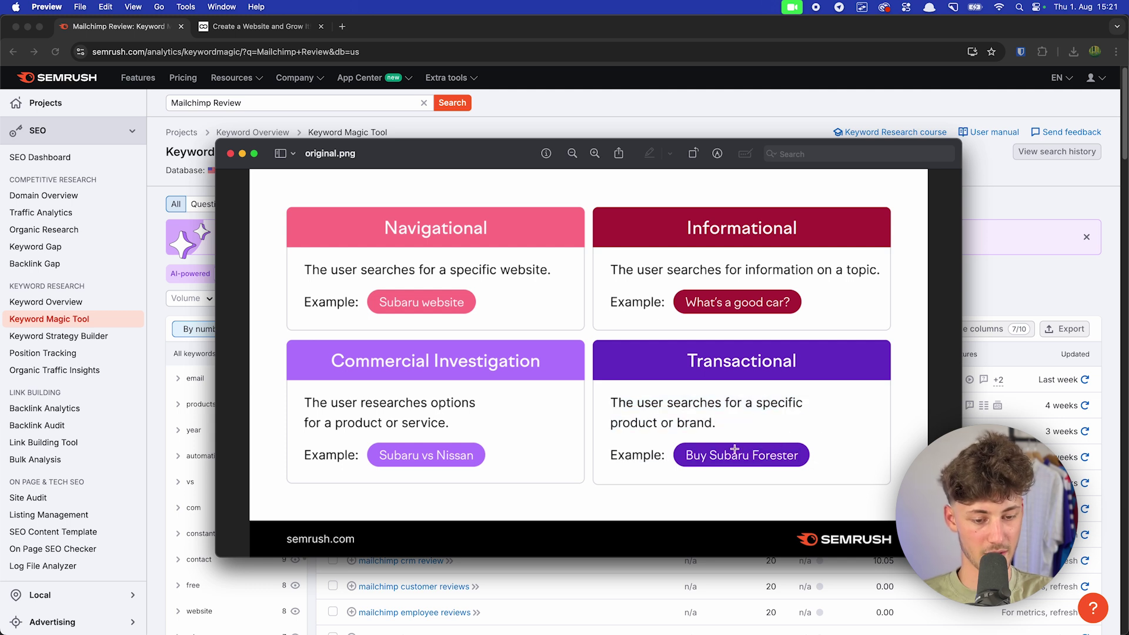
left_click_drag(676, 455, 794, 453)
left_click(795, 441)
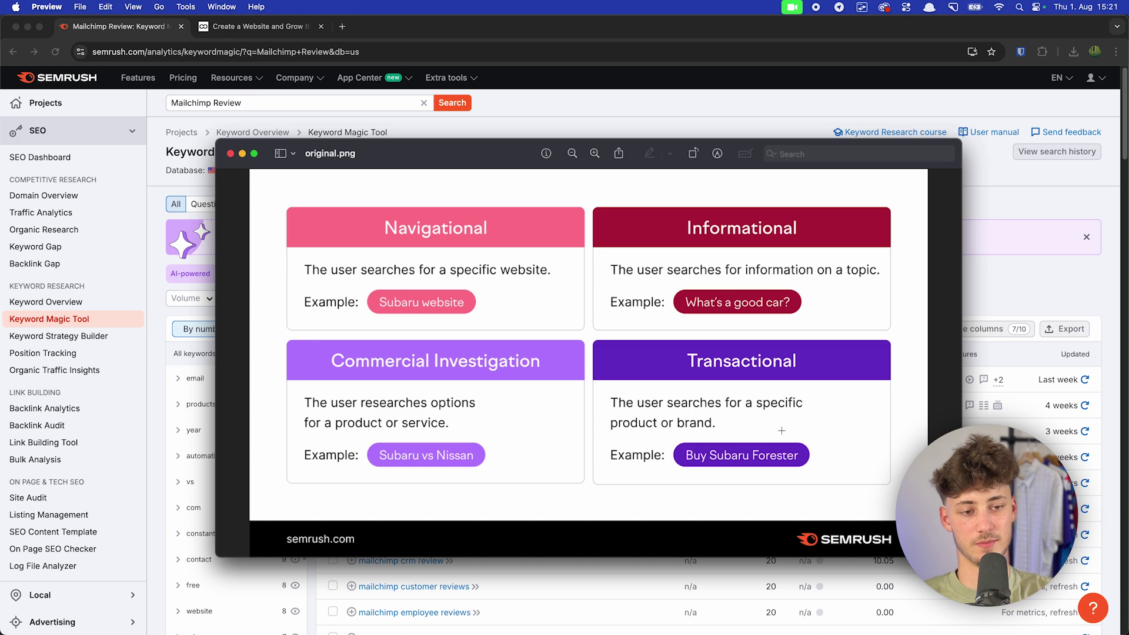
Close the image, make the browser full screen, and check the definitions of the Intent column and the "mailchimp reviews" intent label.
key("super+w")
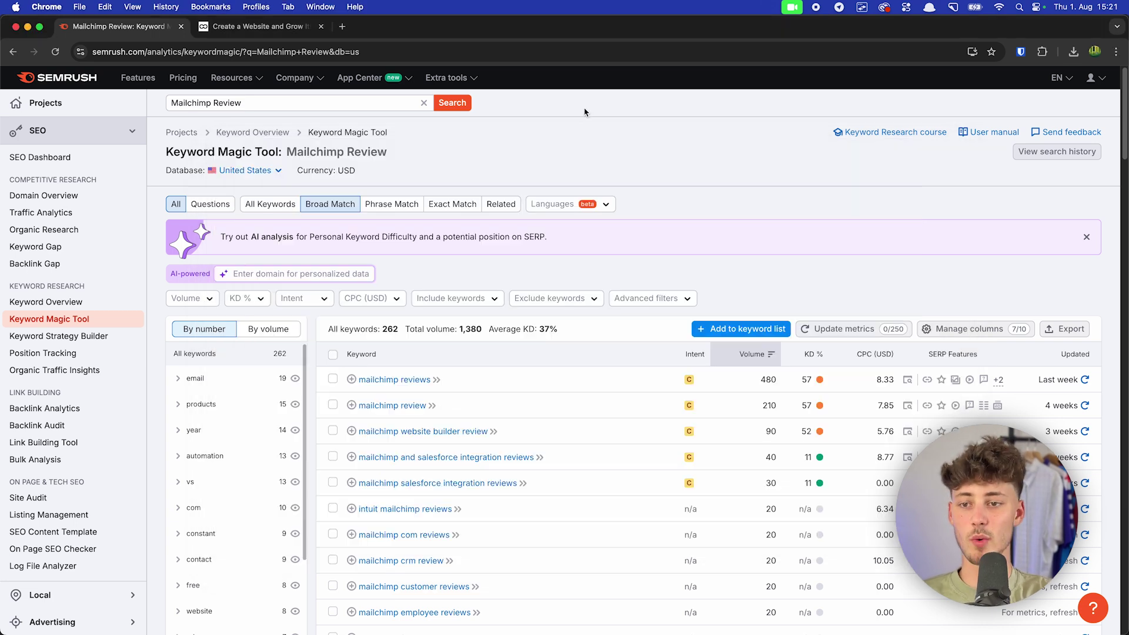
left_click(40, 28)
scroll(414, 234, "down", 5)
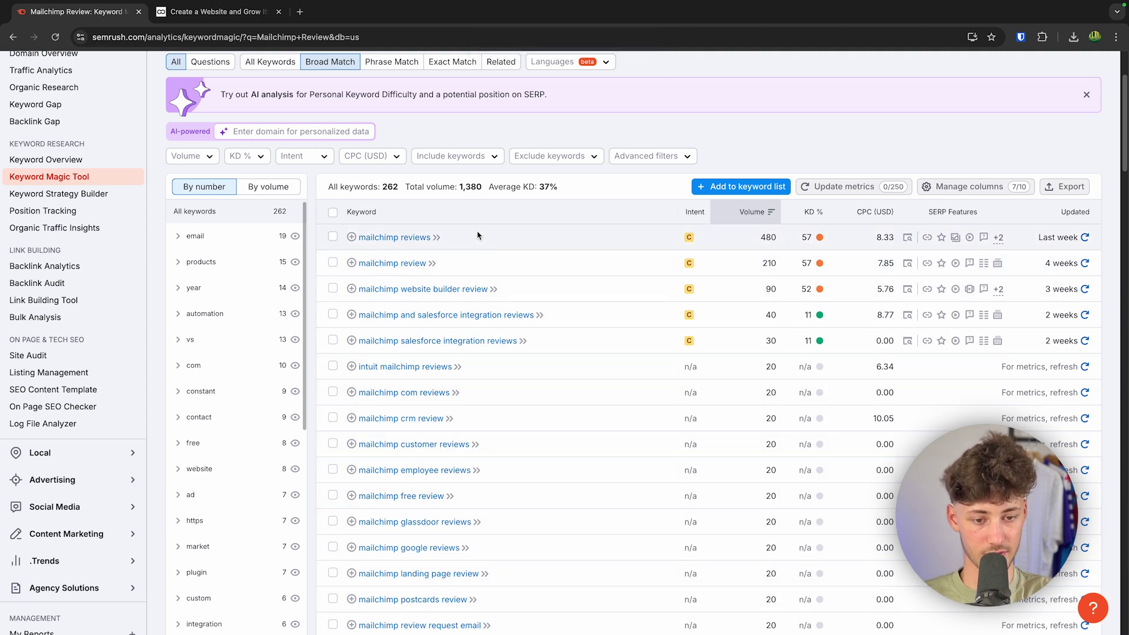
mouse_move(691, 211)
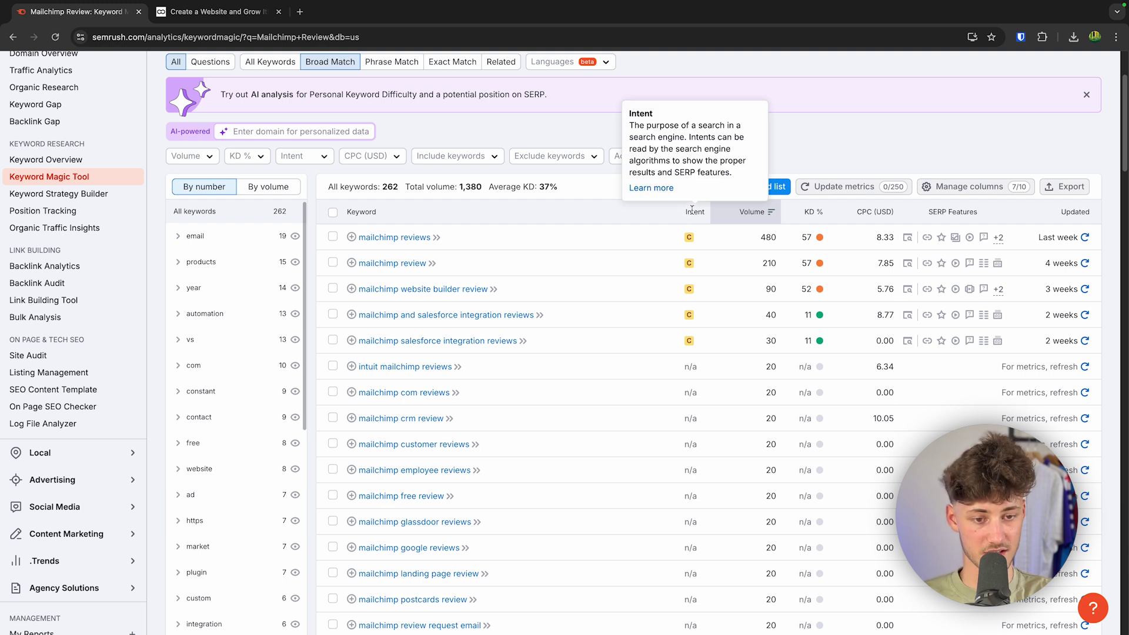
mouse_move(692, 243)
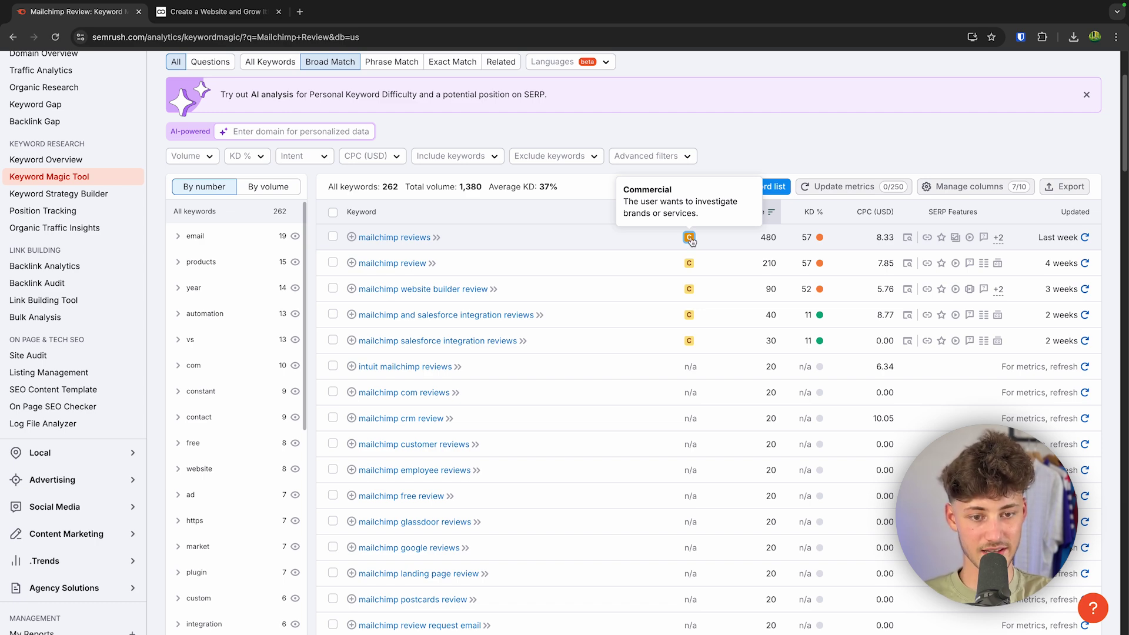
Sort the keyword results by ascending volume and restore the descending order.
scroll(691, 241, "up", 1)
left_click_drag(731, 272, 773, 273)
left_click(772, 273)
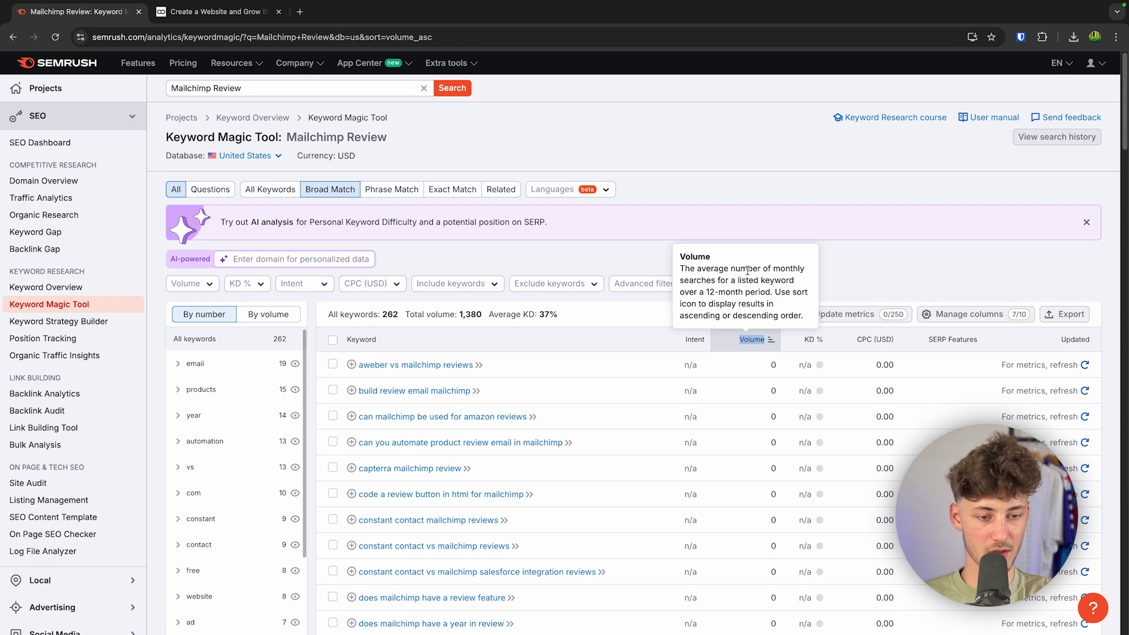
left_click(771, 339)
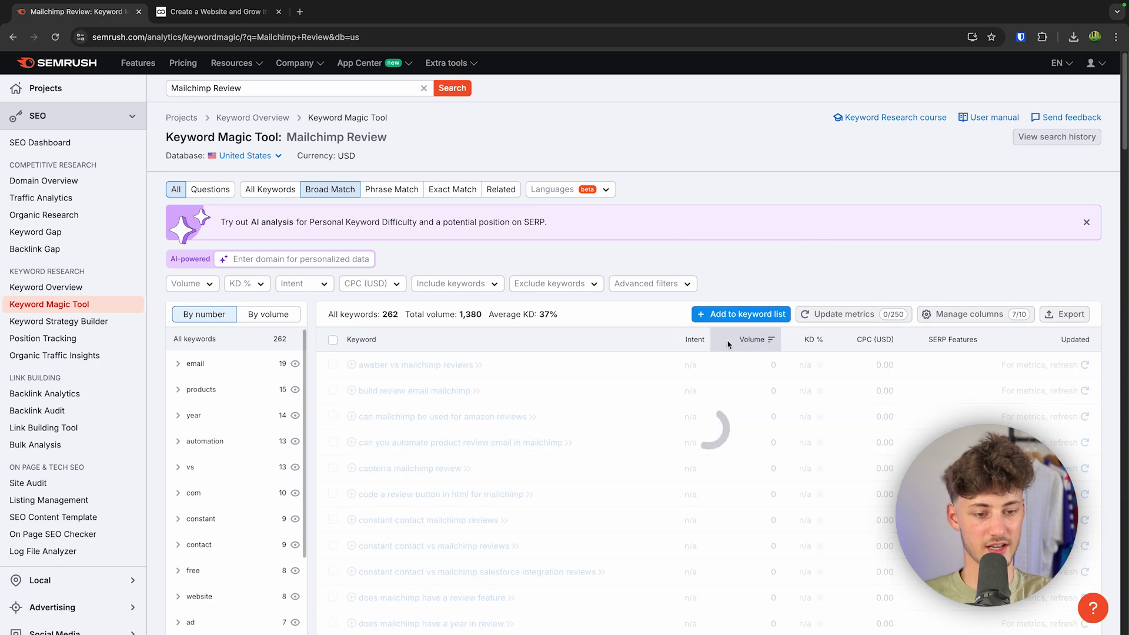
scroll(757, 351, "down", 1)
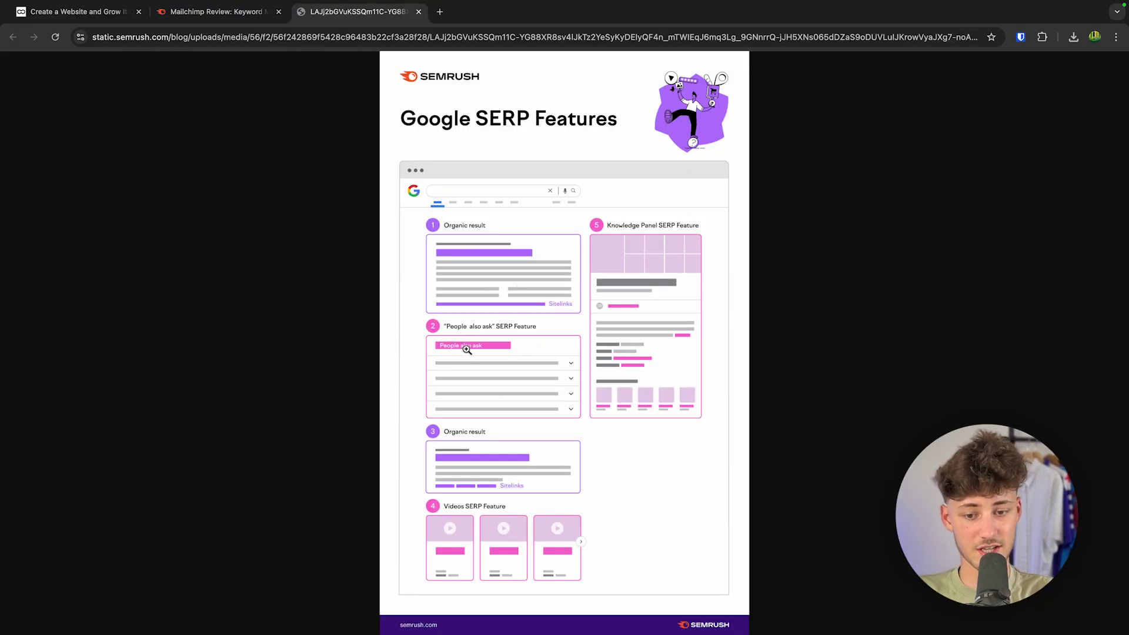
Examine the "People also ask" and Videos features in the Google SERP Features infographic, and close it to return to the keyword results.
left_click(493, 366)
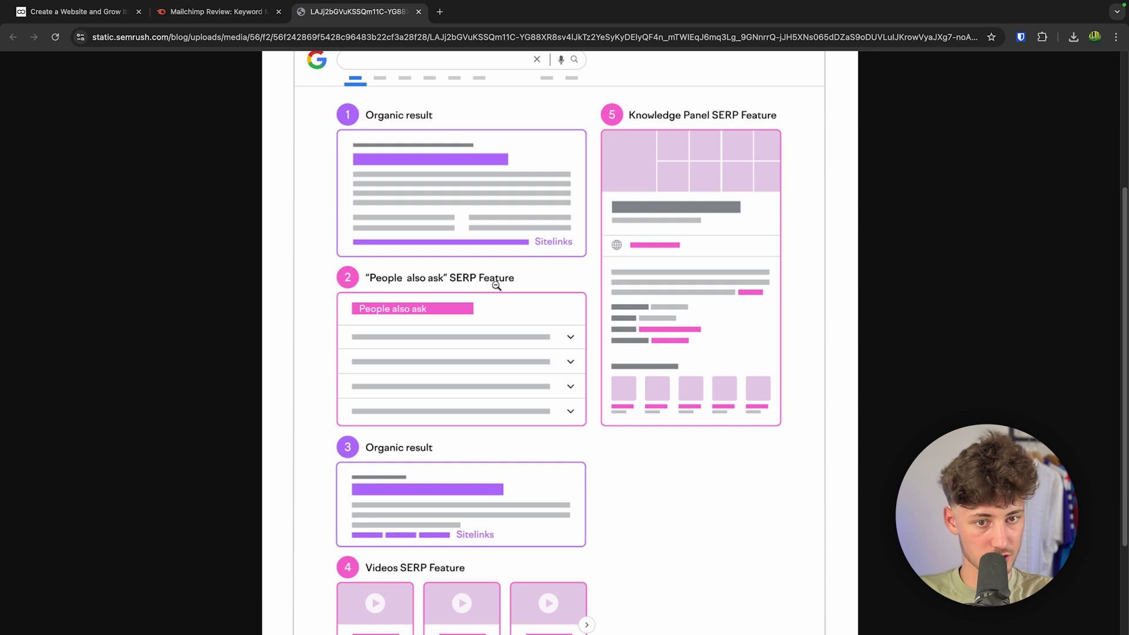
scroll(579, 281, "down", 1)
scroll(579, 281, "down", 3)
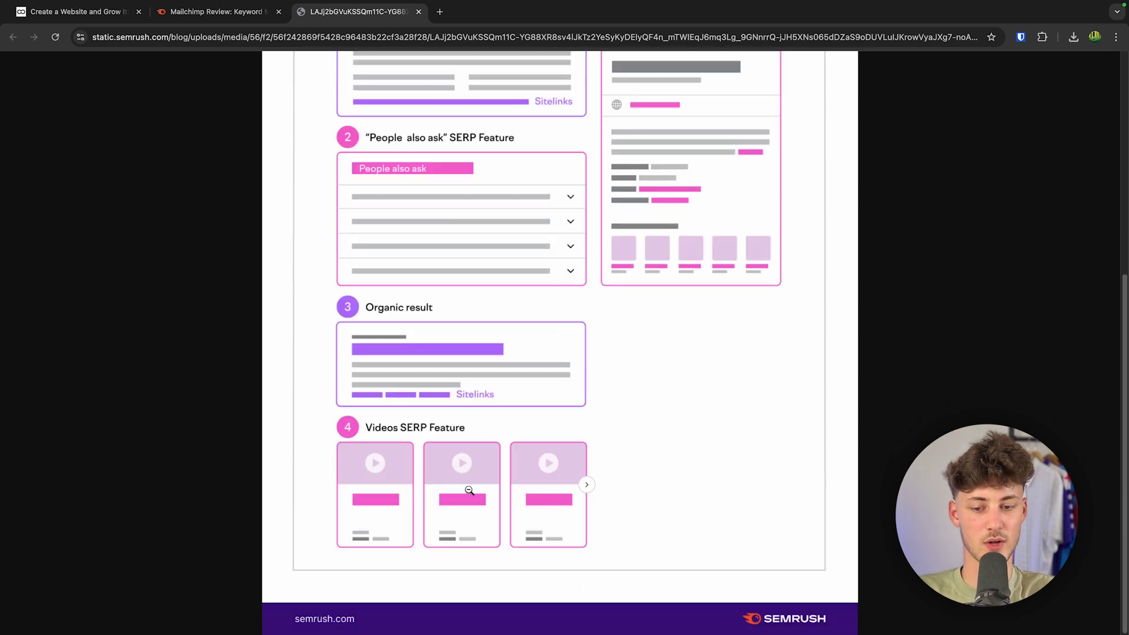
left_click(469, 456)
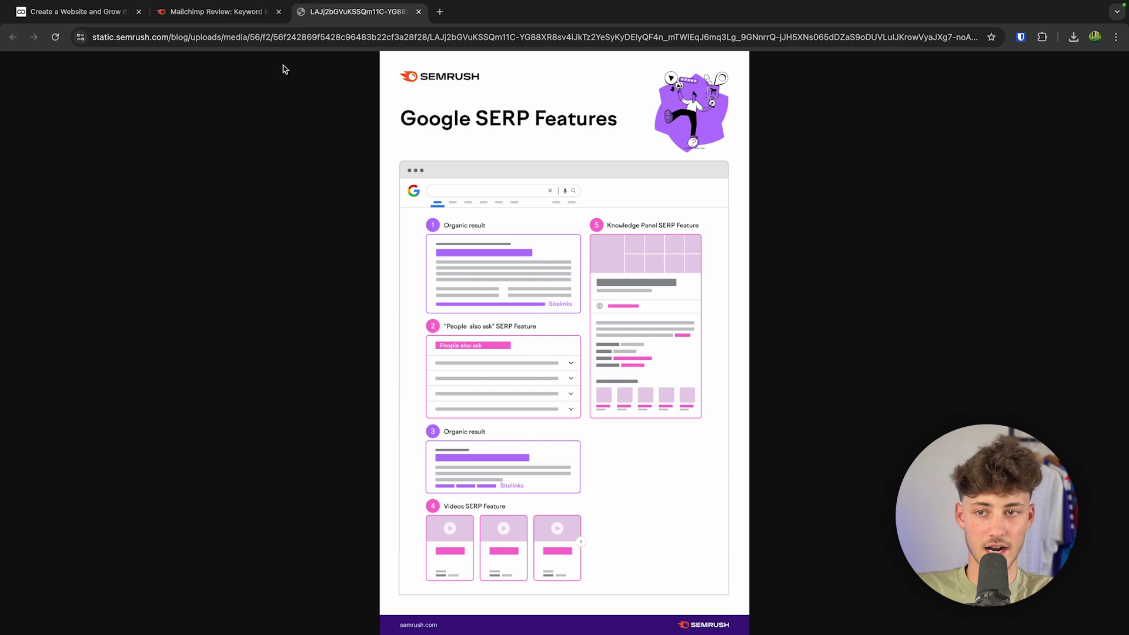
left_click(235, 17)
left_click(418, 12)
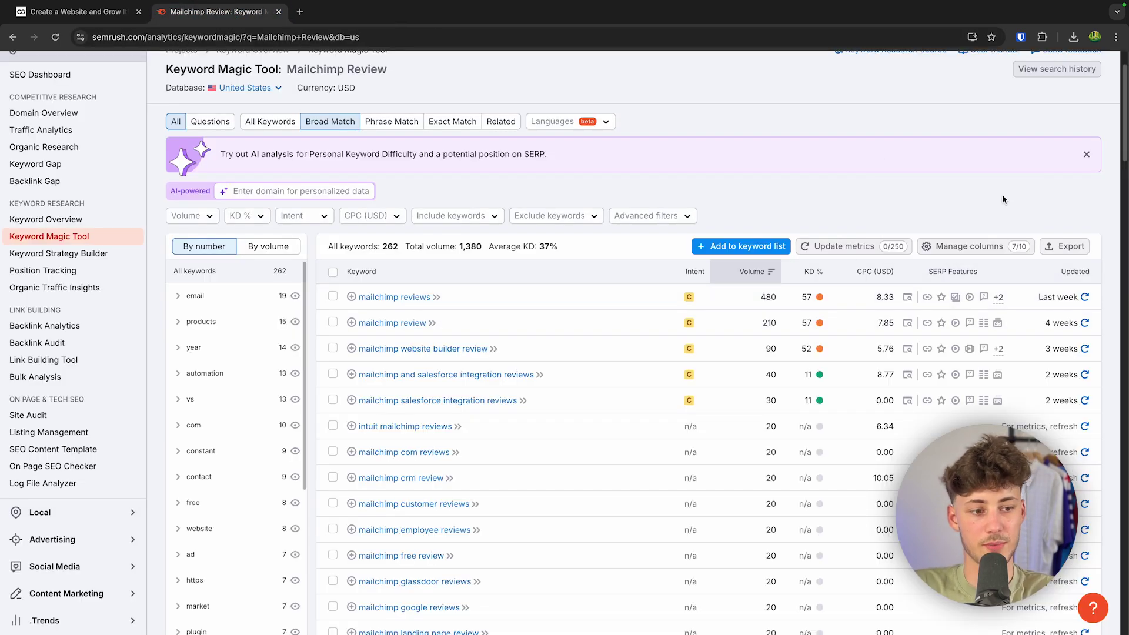
Add the Trend column to the keyword results table, leaving Competitive Density switched off.
left_click(970, 244)
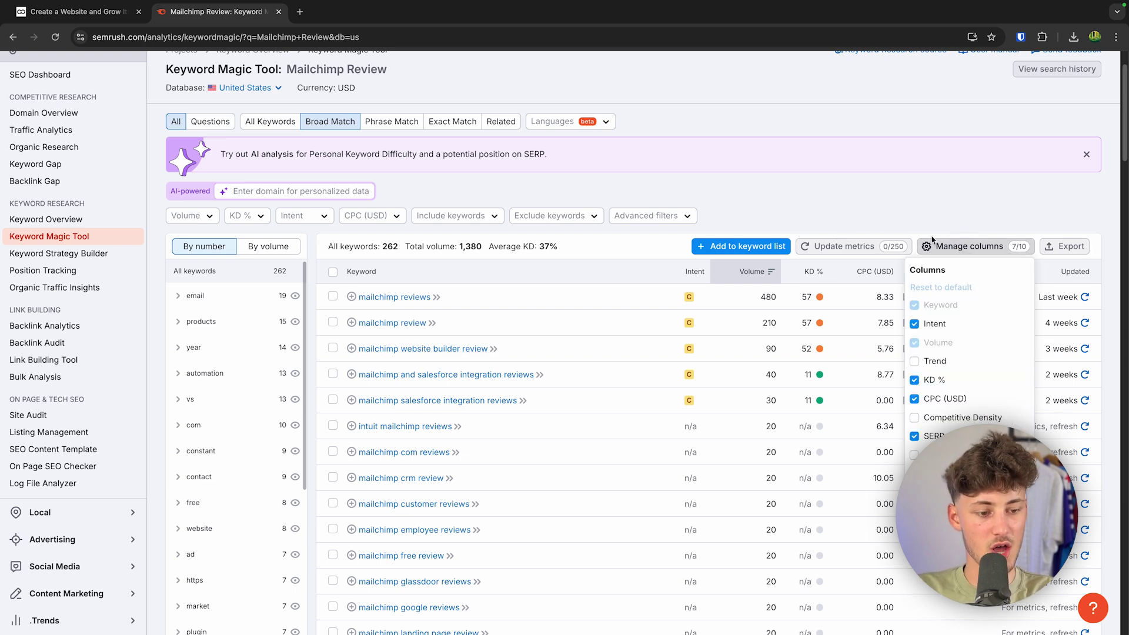
left_click(915, 363)
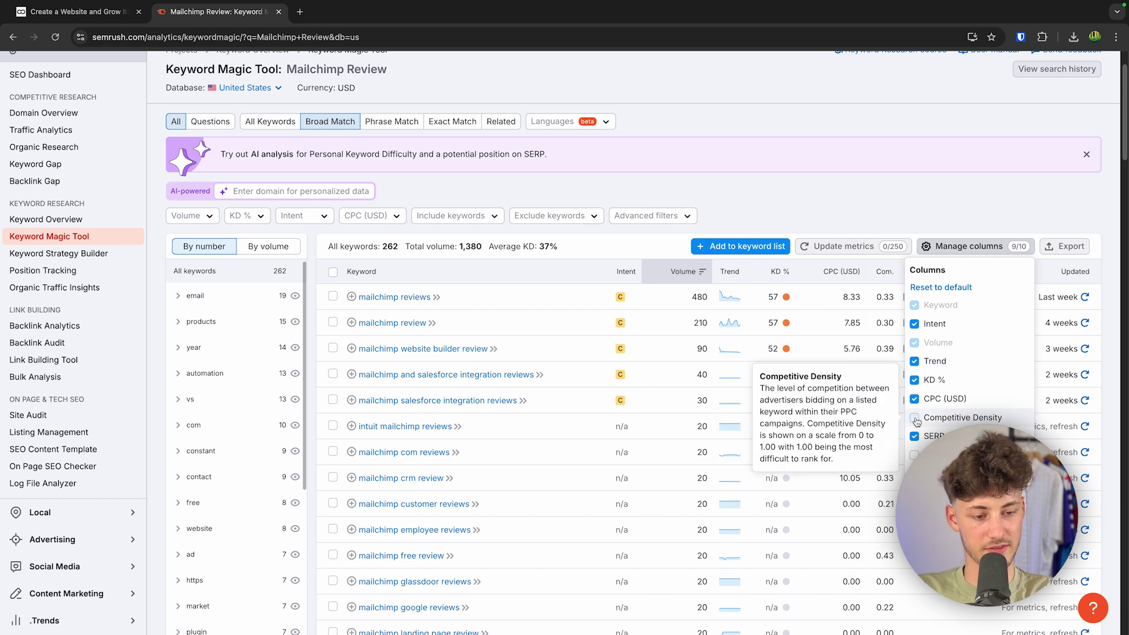
left_click(915, 454)
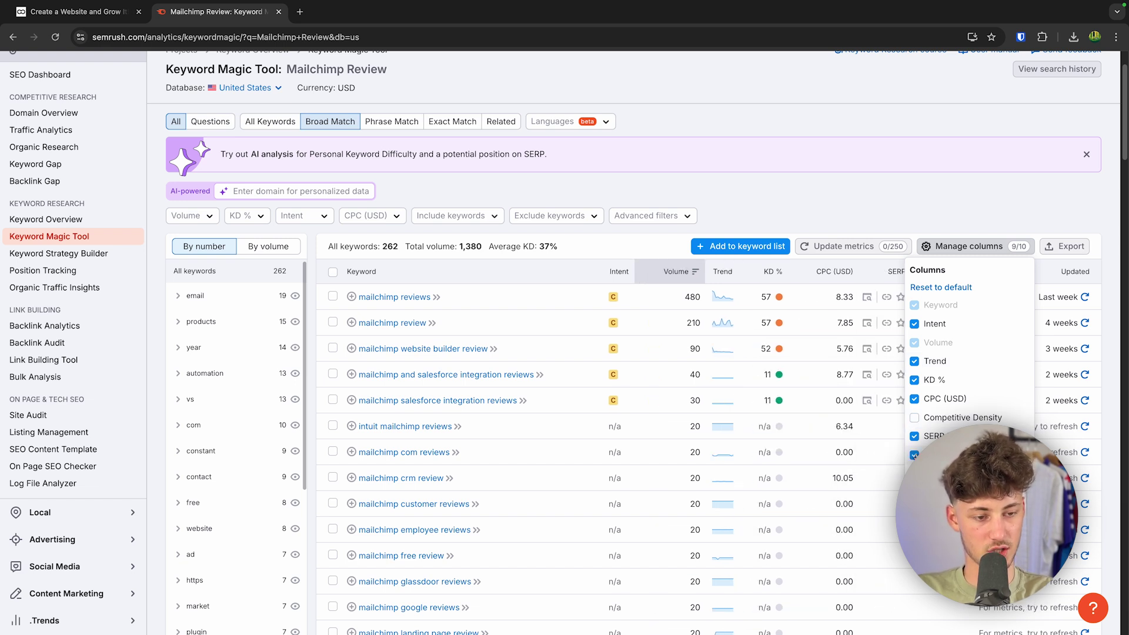
left_click(915, 455)
left_click(872, 486)
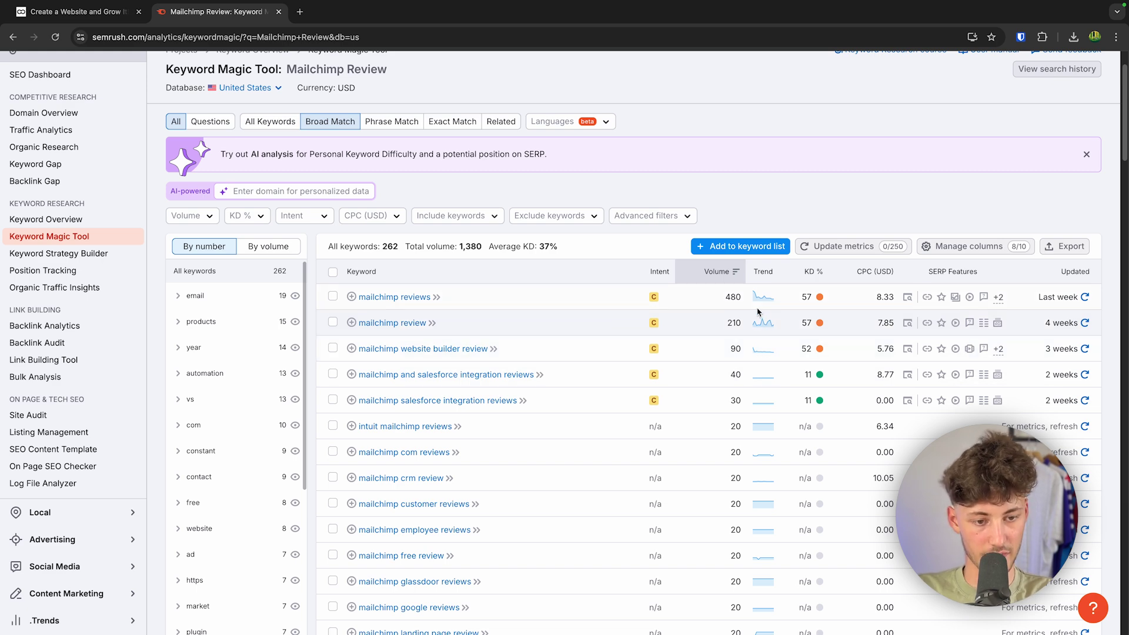
Examine the trend graphs across the Mailchimp review keywords and the KD % ratings of the highest-volume ones.
scroll(767, 352, "down", 1)
scroll(769, 354, "down", 5)
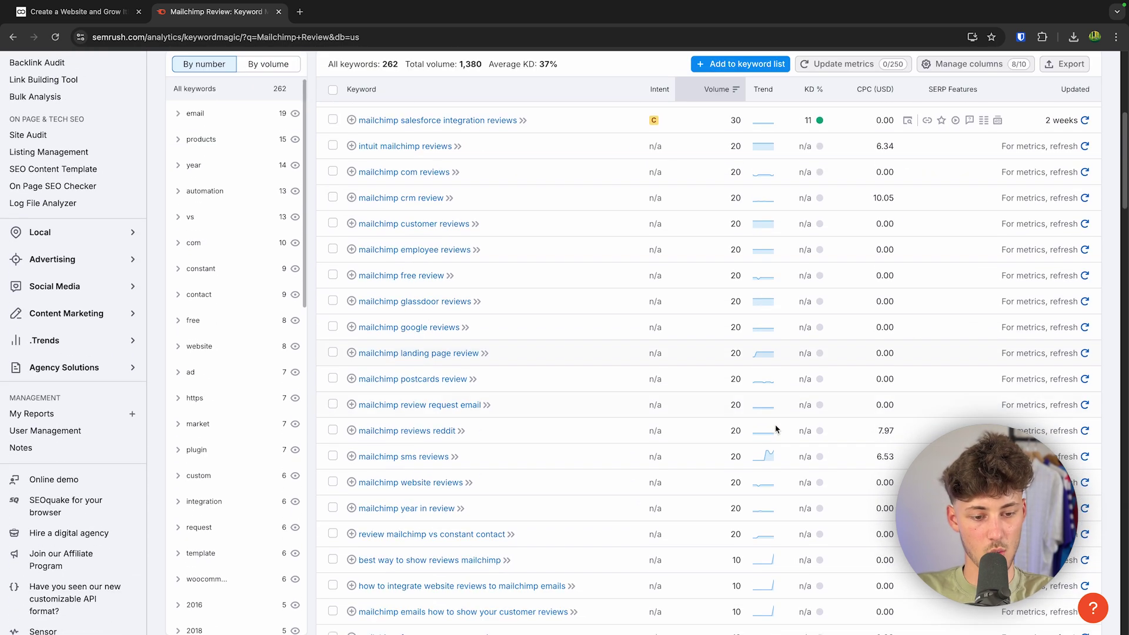
scroll(773, 434, "down", 3)
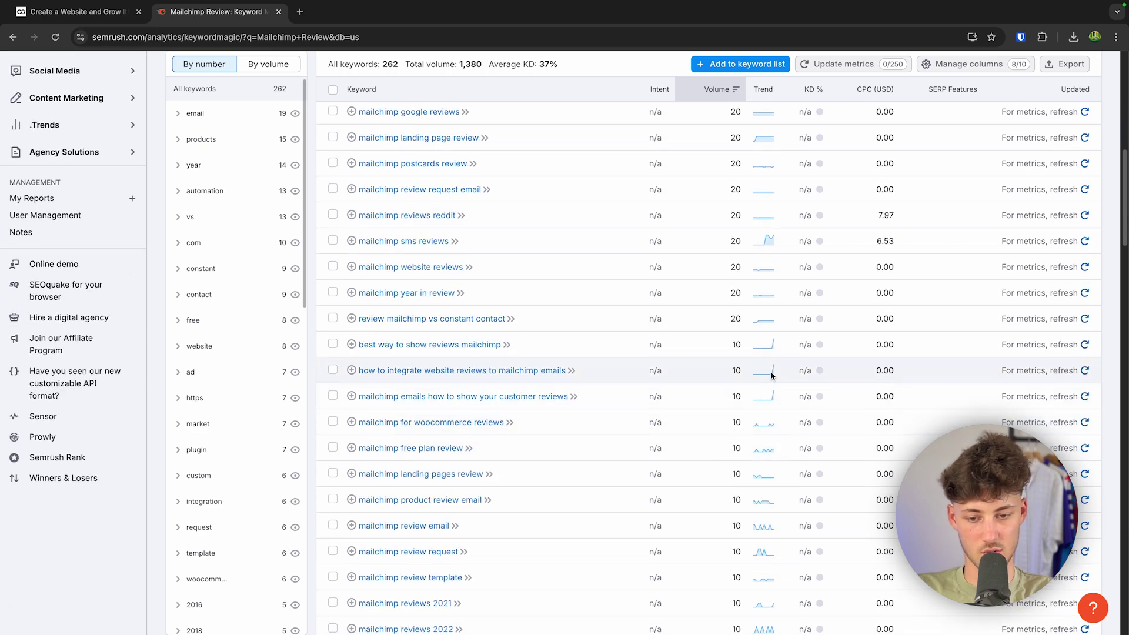
scroll(770, 365, "up", 8)
scroll(769, 362, "down", 4)
scroll(768, 371, "up", 5)
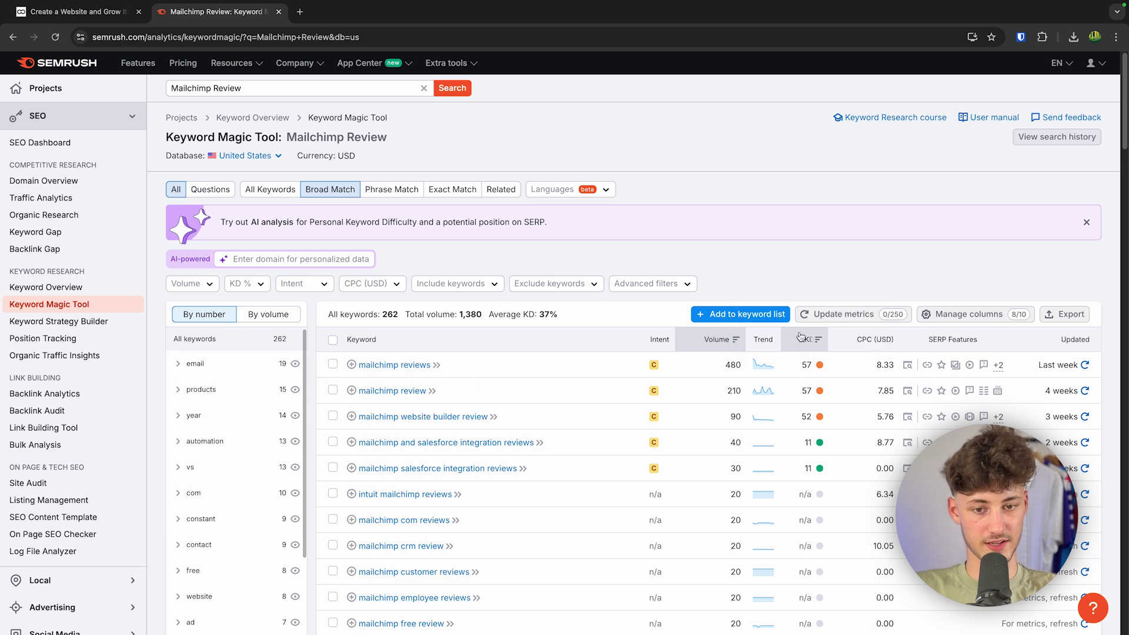
mouse_move(819, 417)
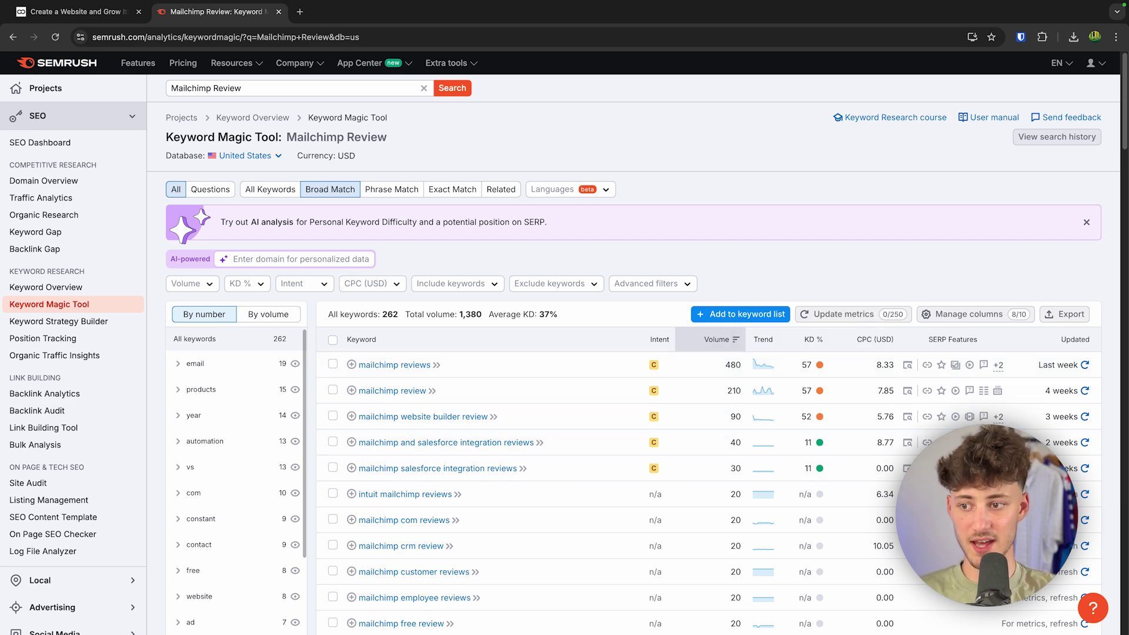
left_click(58, 232)
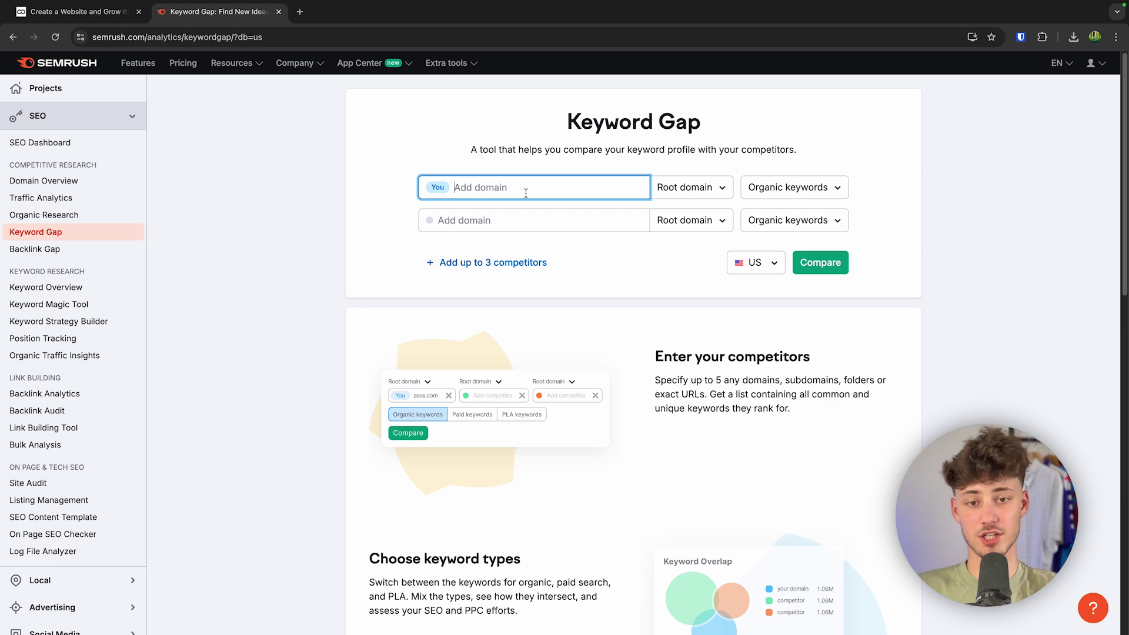
key("ctrl+shift+Tab")
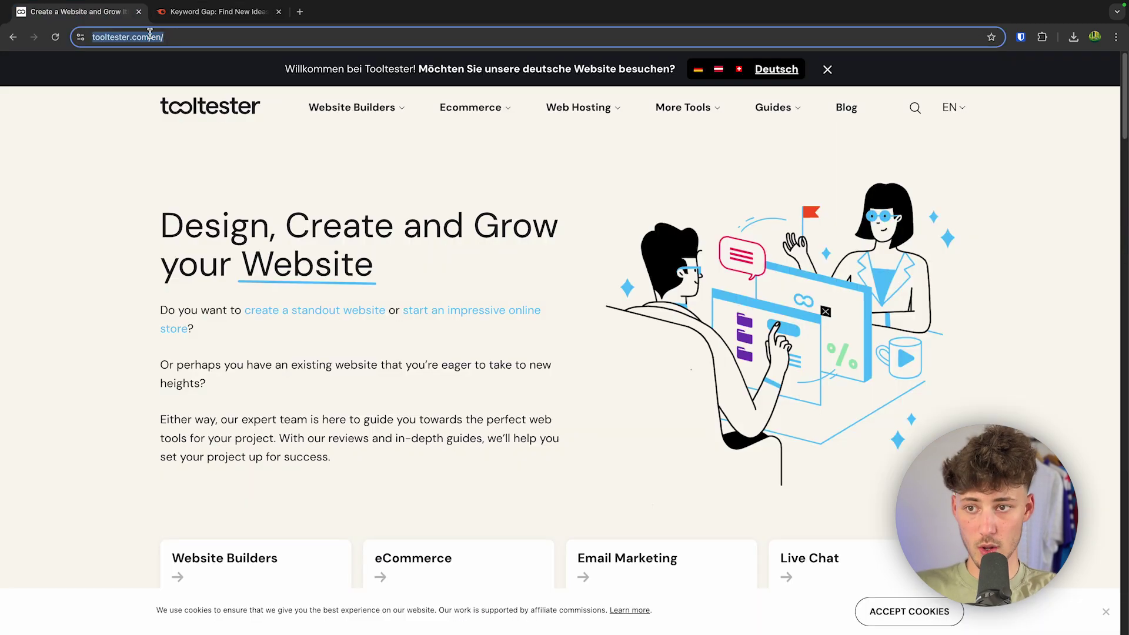
key("ctrl+c")
key("ctrl+Tab")
left_click(595, 187)
key("ctrl+v")
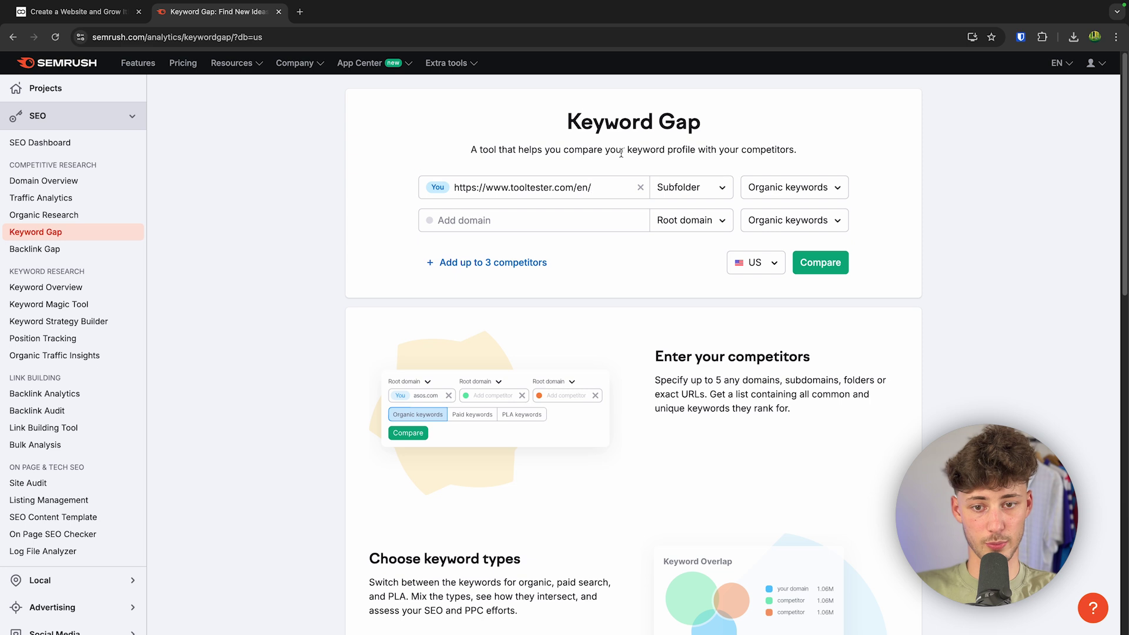
Add websitebuilderexpert.com, websiteplanet.com, teleporthq.io and sitebuilderreport.com as root-domain competitors, and run the organic keyword comparison.
left_click(535, 222)
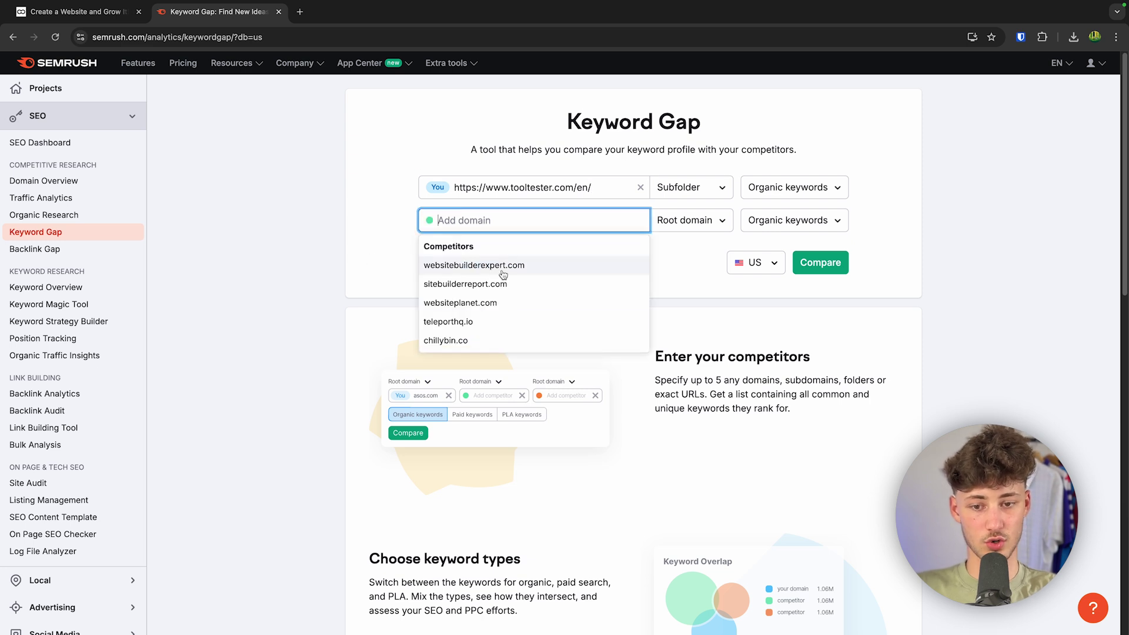
left_click(517, 262)
left_click(518, 263)
left_click(513, 258)
left_click(487, 316)
left_click(494, 287)
left_click(494, 350)
left_click(499, 319)
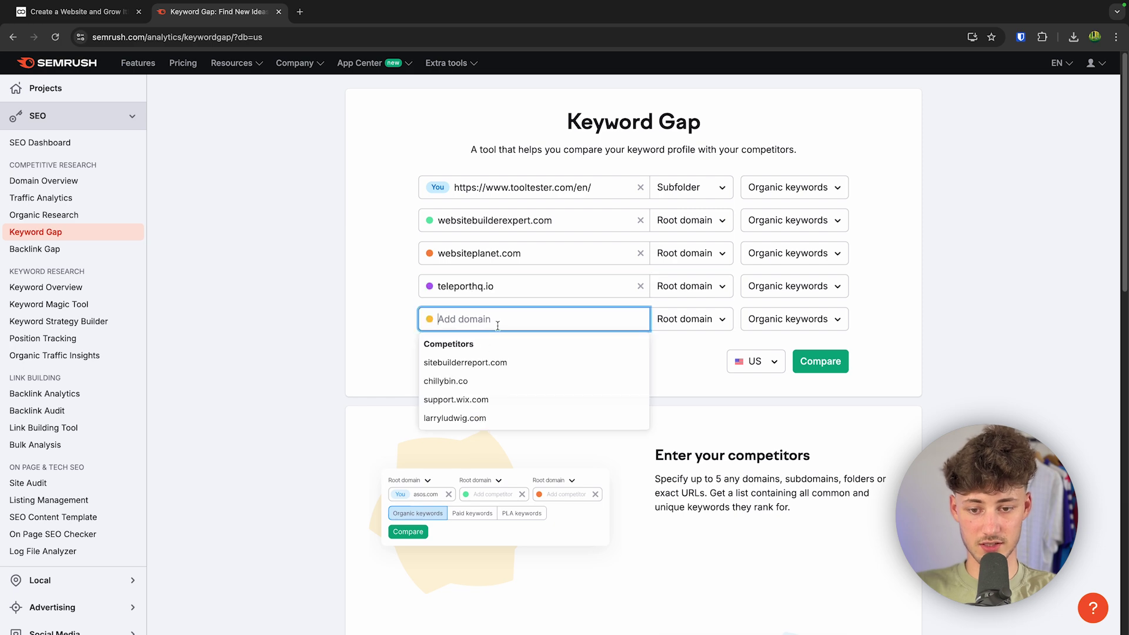
left_click(494, 364)
left_click(841, 369)
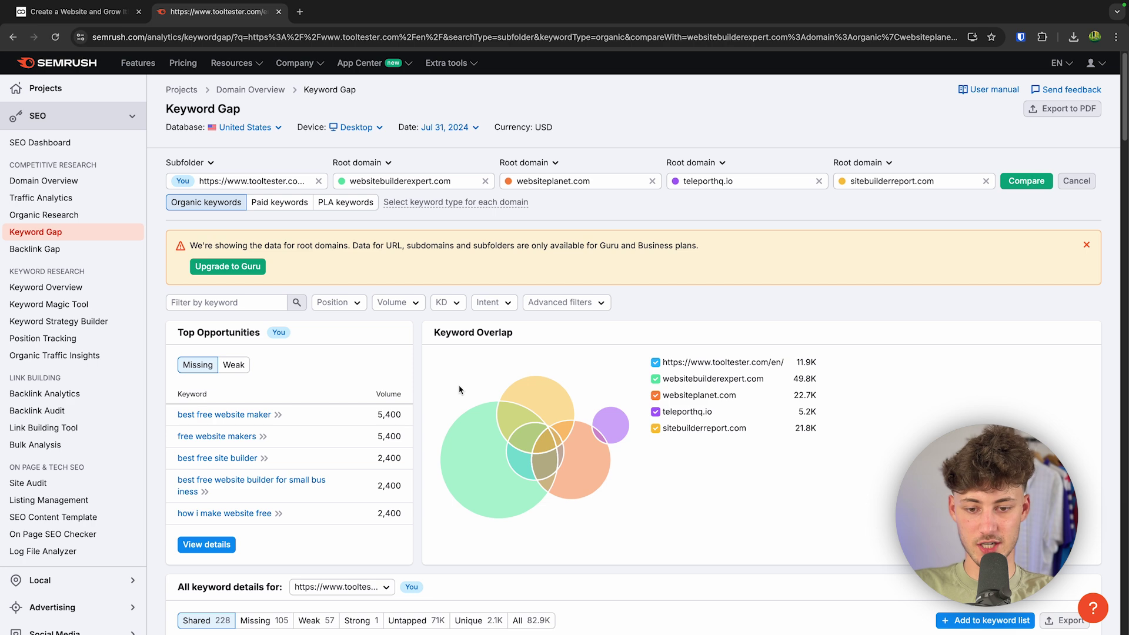
Examine the Keyword Overlap diagram of the five domains and the Top Opportunities keywords.
scroll(460, 386, "down", 3)
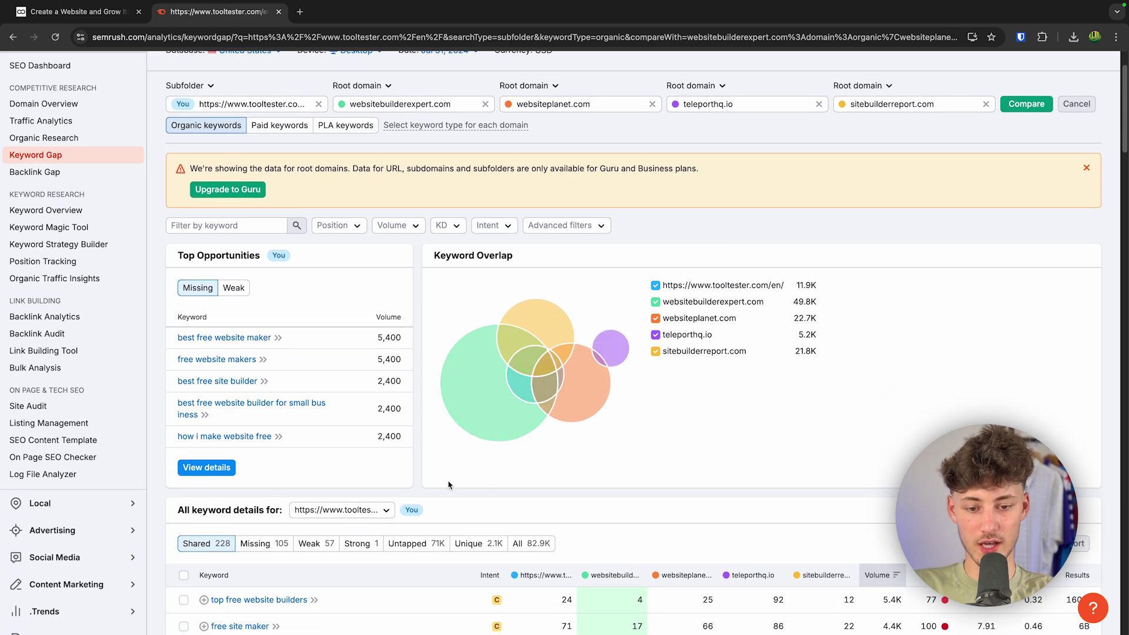
scroll(509, 459, "down", 1)
mouse_move(574, 333)
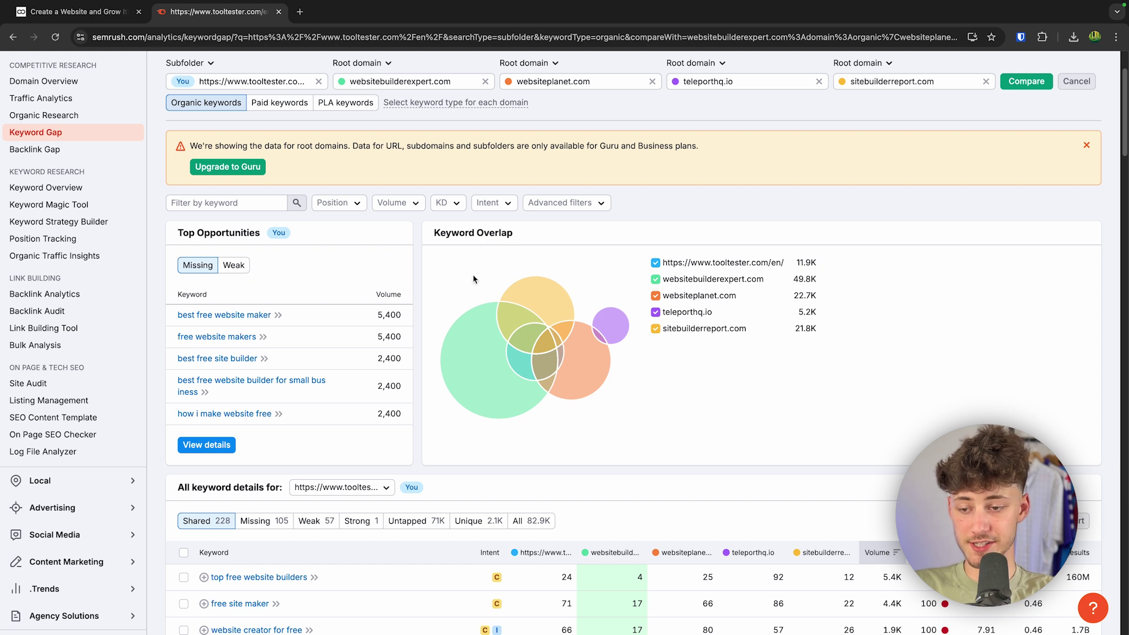
left_click_drag(178, 238, 263, 242)
left_click(262, 241)
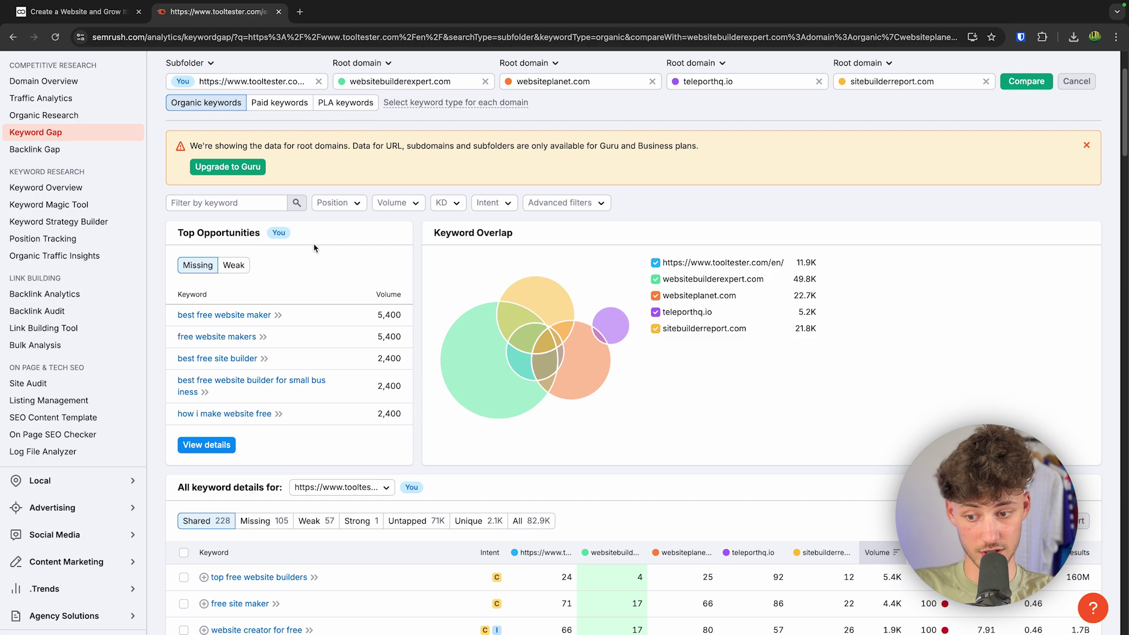
Examine the Shared keywords under All keyword details, comparing your own domain's rankings with each competitor's.
scroll(314, 262, "down", 5)
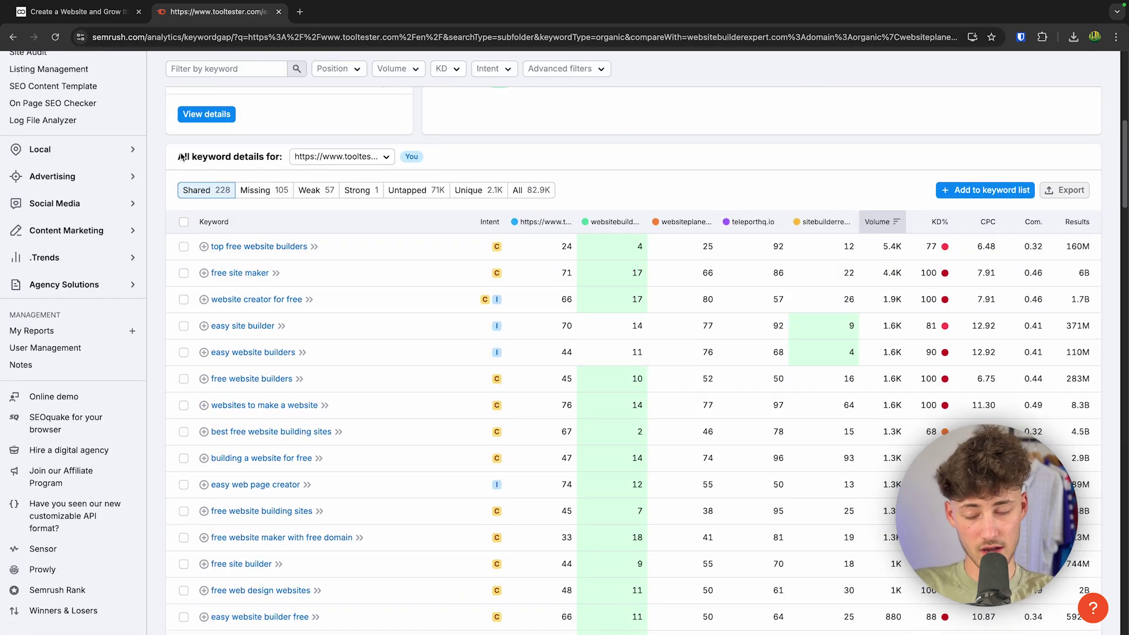
left_click_drag(176, 156, 280, 162)
left_click(281, 165)
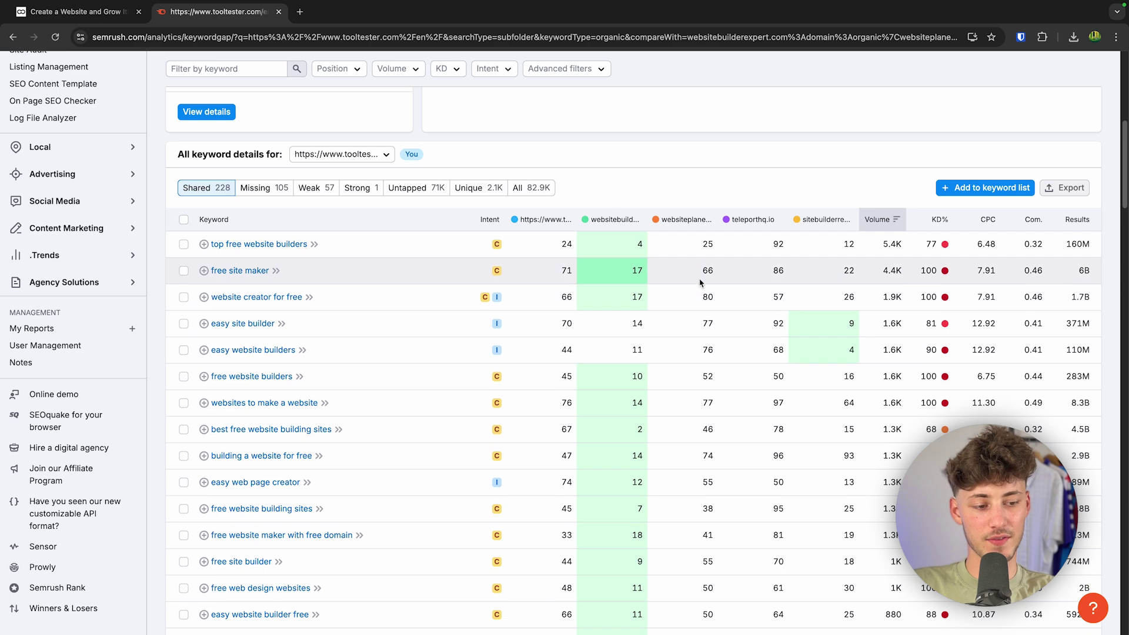
scroll(647, 353, "up", 1)
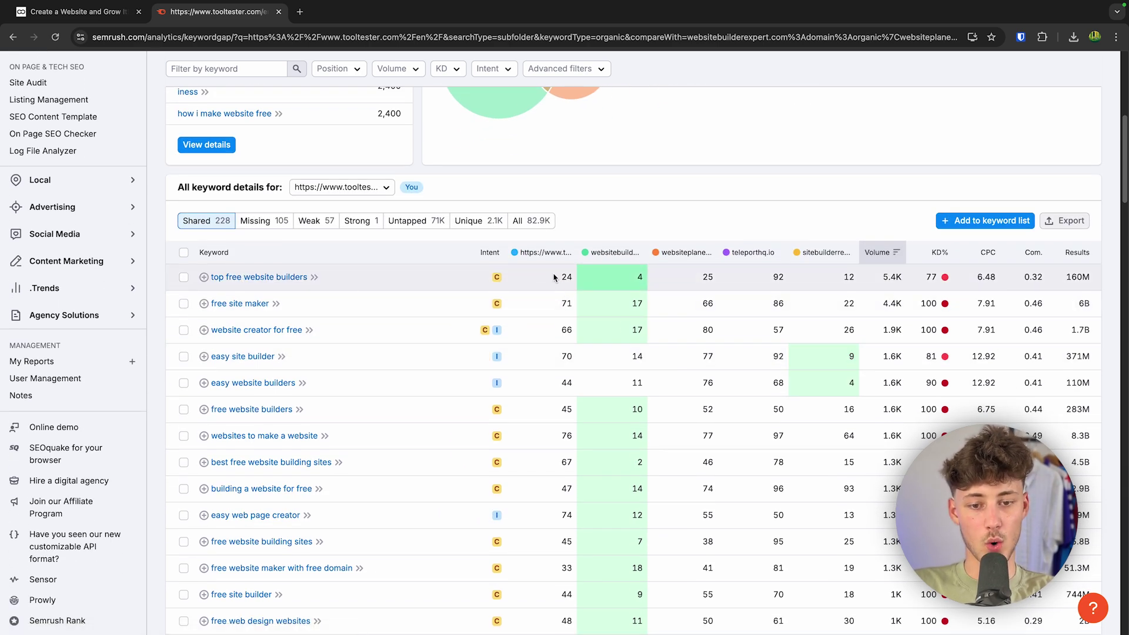
left_click(577, 279)
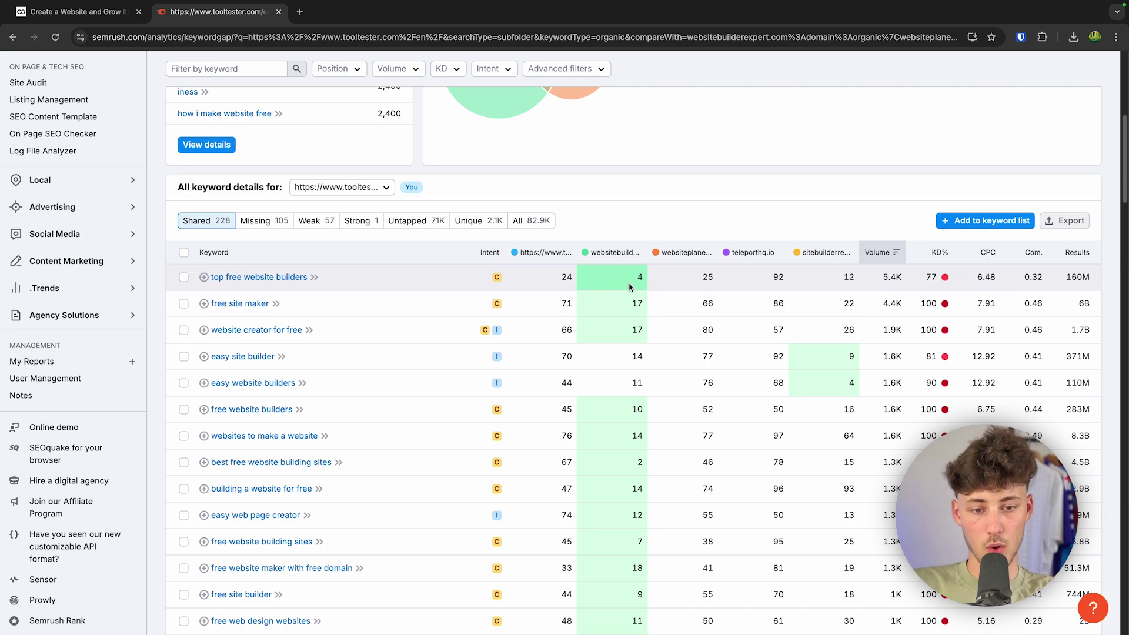
left_click(669, 287)
scroll(918, 435, "down", 3)
scroll(919, 441, "up", 2)
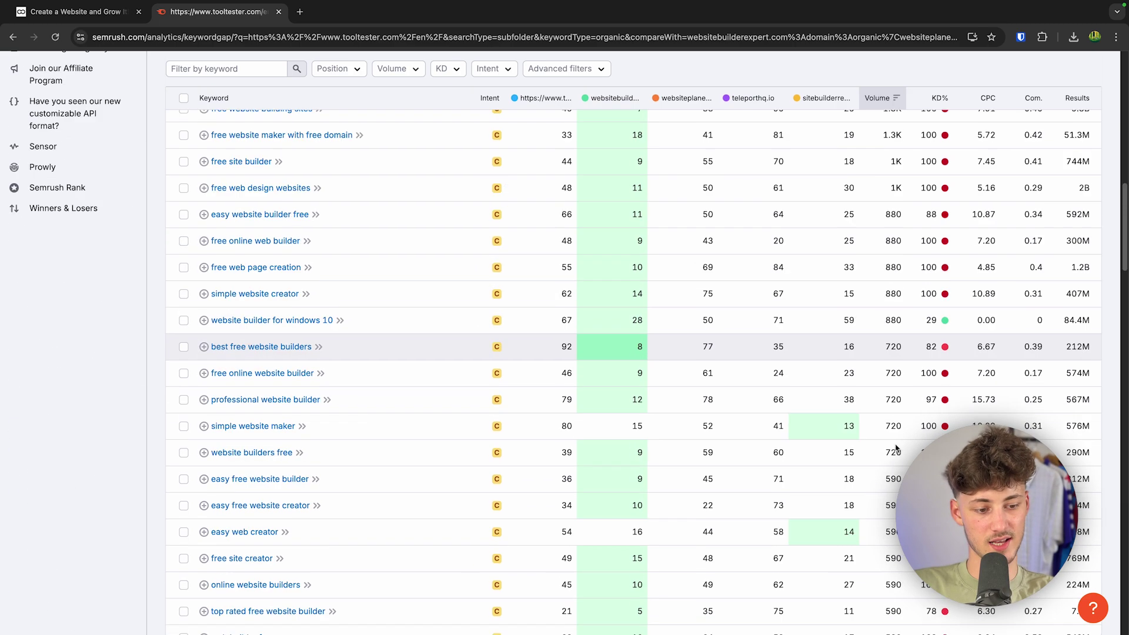
scroll(919, 441, "up", 5)
scroll(257, 287, "down", 4)
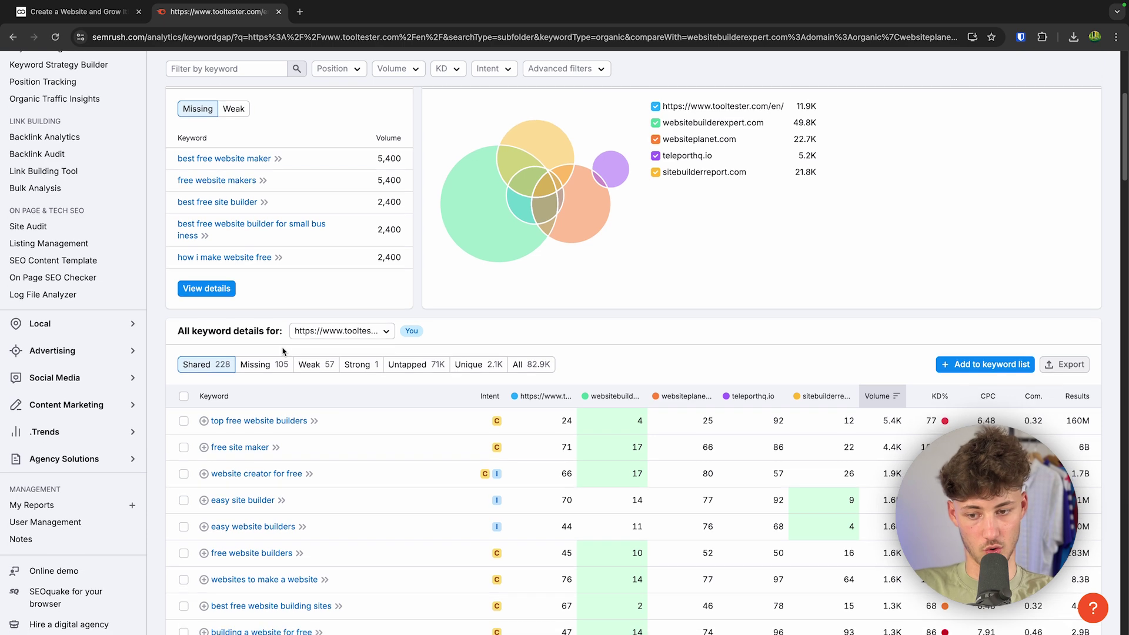
Review the Missing, Strong and Untapped keyword sets for your domain, reading well down the Untapped list.
left_click(262, 287)
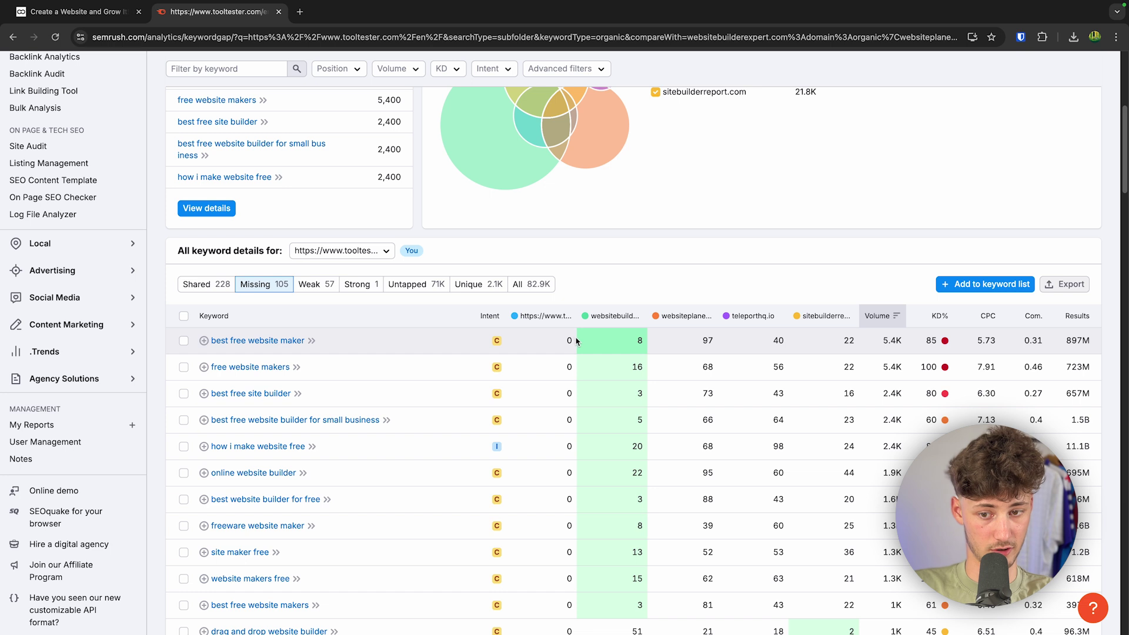
left_click(366, 285)
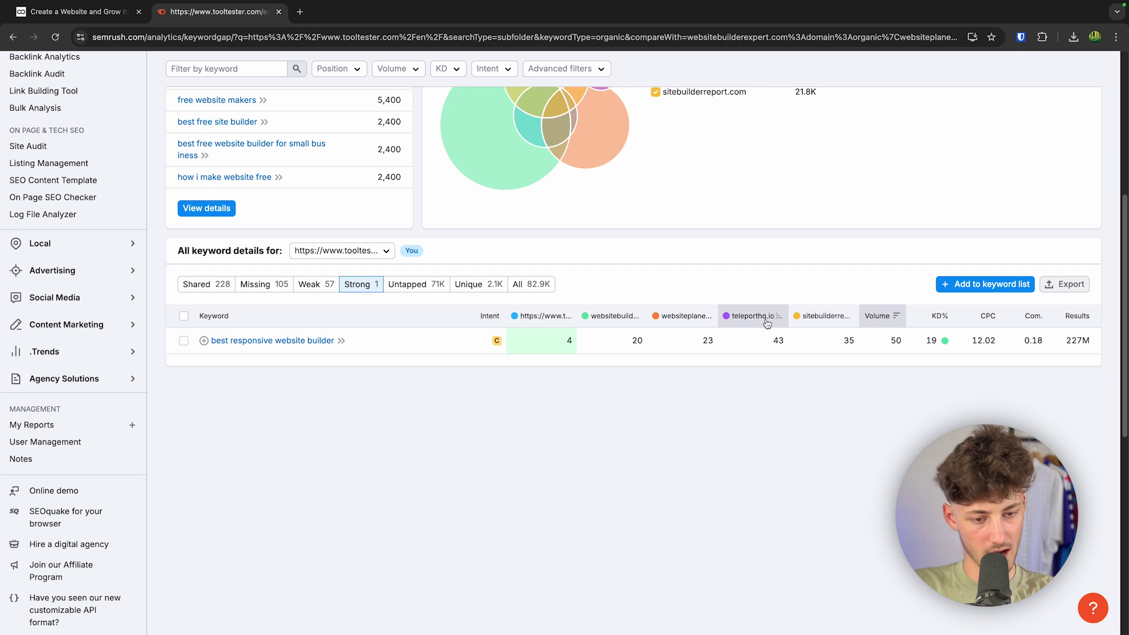
left_click(414, 290)
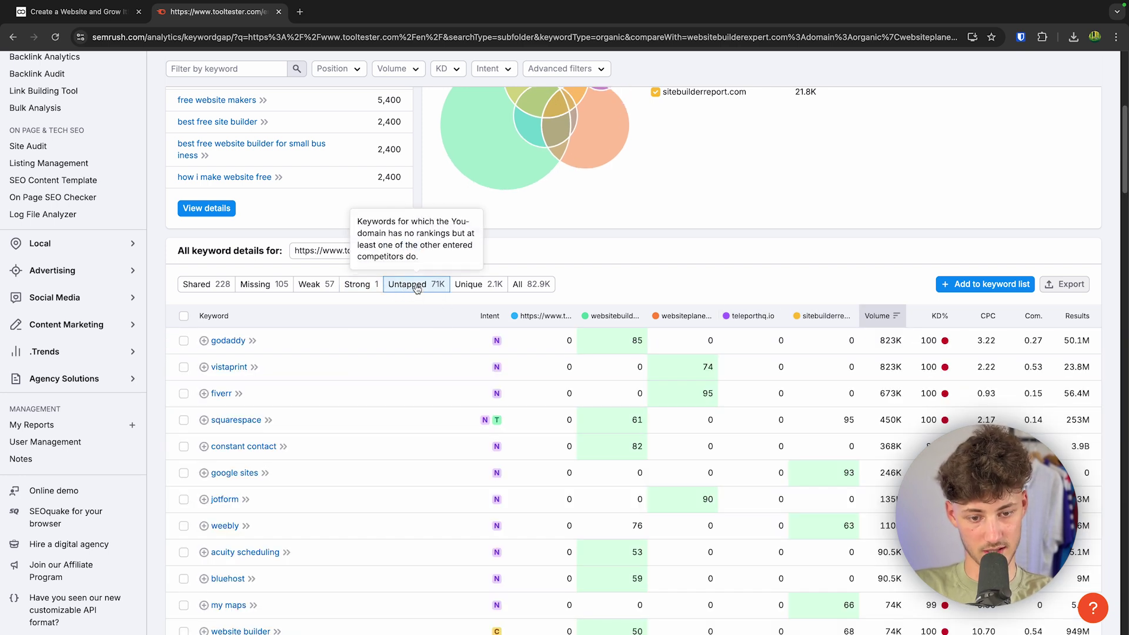
scroll(427, 329, "down", 3)
scroll(500, 386, "up", 9)
scroll(500, 386, "down", 10)
scroll(518, 363, "up", 2)
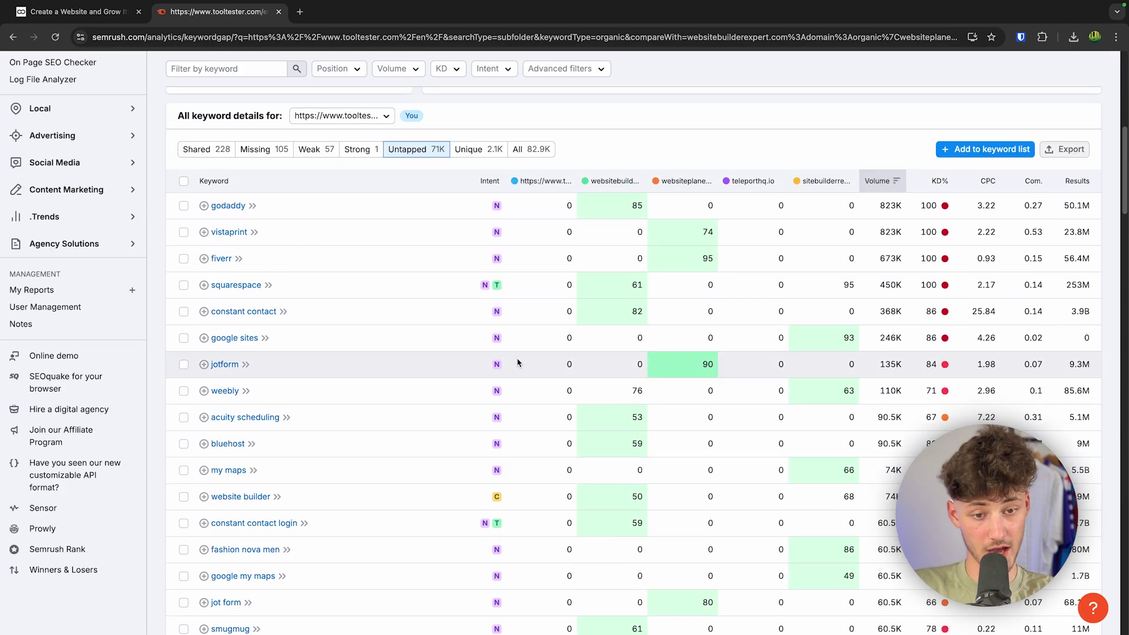
scroll(396, 365, "up", 2)
scroll(396, 383, "down", 2)
scroll(312, 450, "down", 3)
scroll(336, 412, "up", 6)
scroll(370, 447, "down", 15)
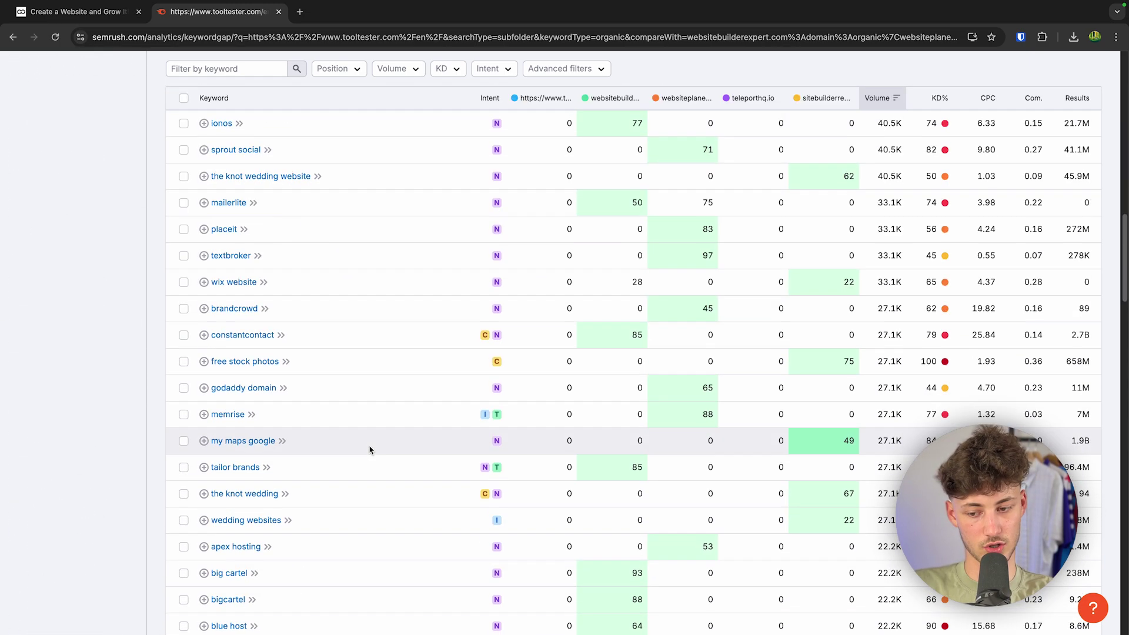
scroll(389, 433, "up", 15)
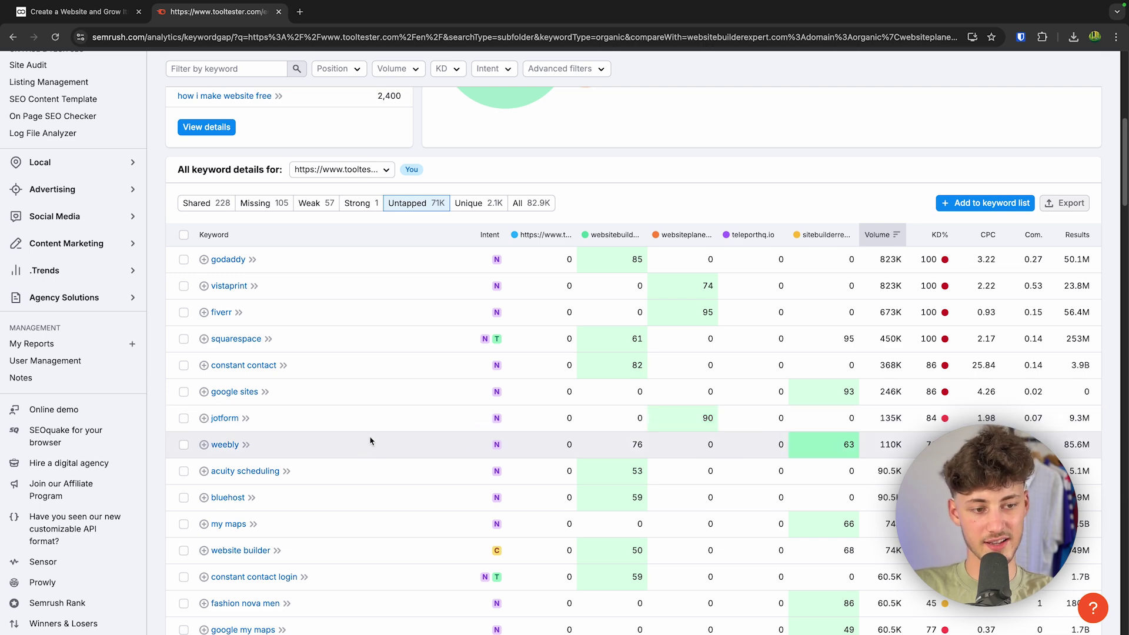
scroll(273, 220, "up", 1)
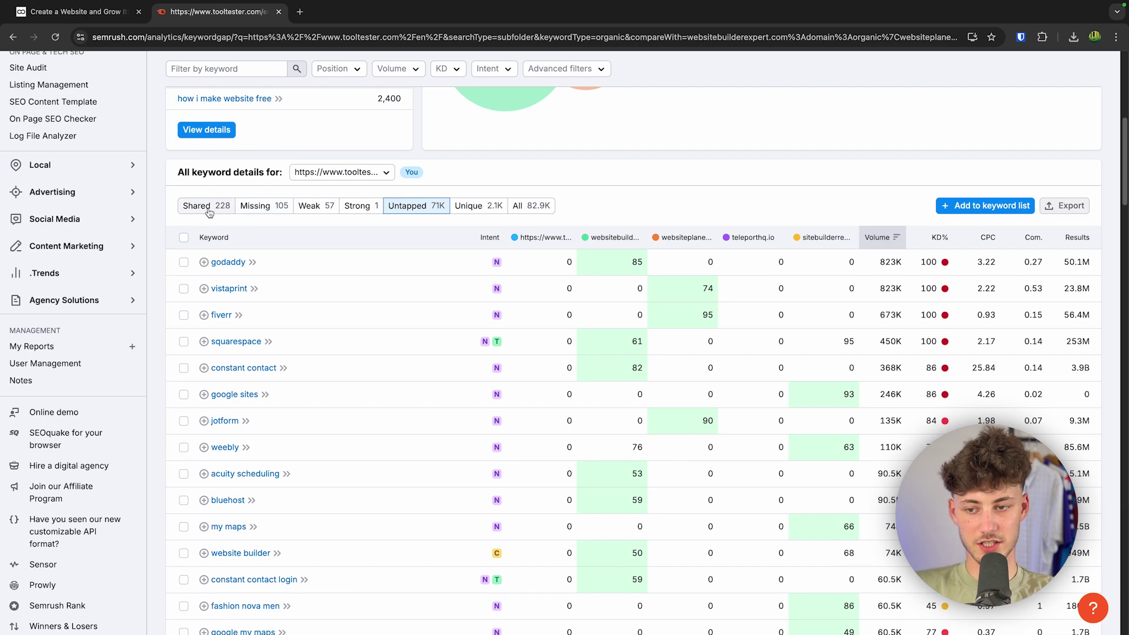
Select the first five Missing keywords, "best free website maker" through "how i make website free", and add them to a new list named "potential keywords".
left_click(271, 212)
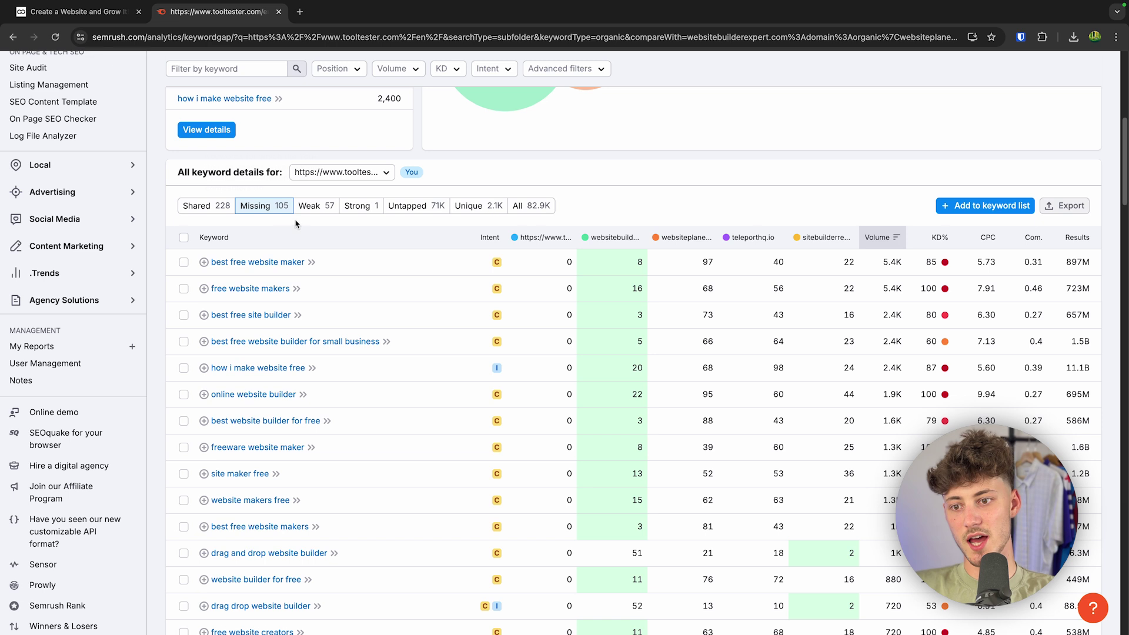
left_click(184, 262)
left_click(183, 288)
left_click(183, 315)
left_click(184, 341)
left_click(183, 369)
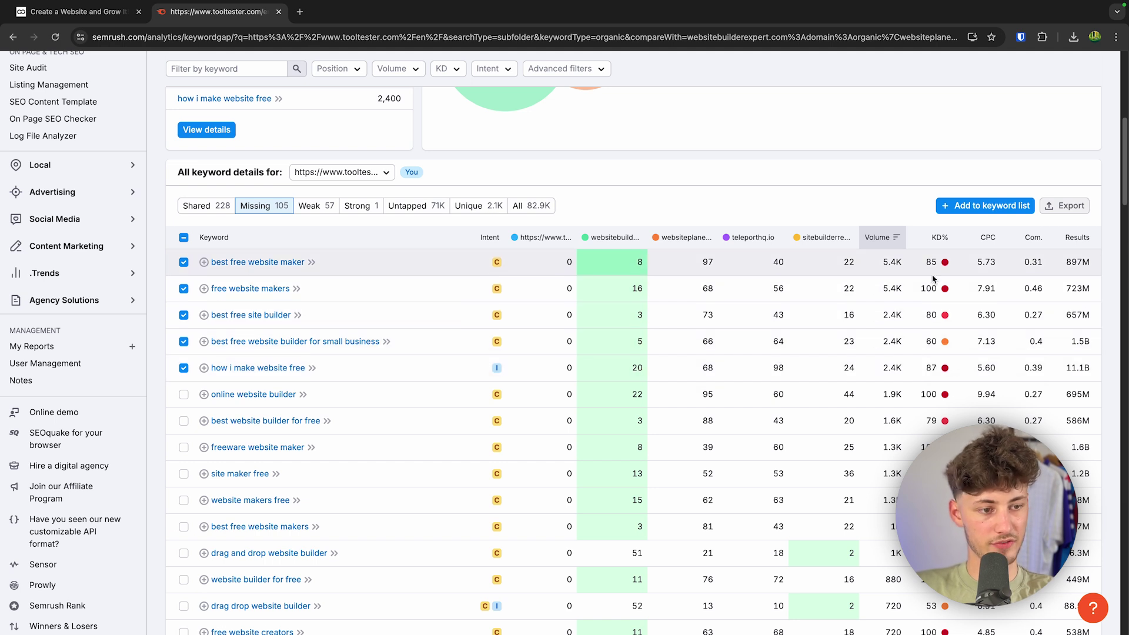
left_click(986, 206)
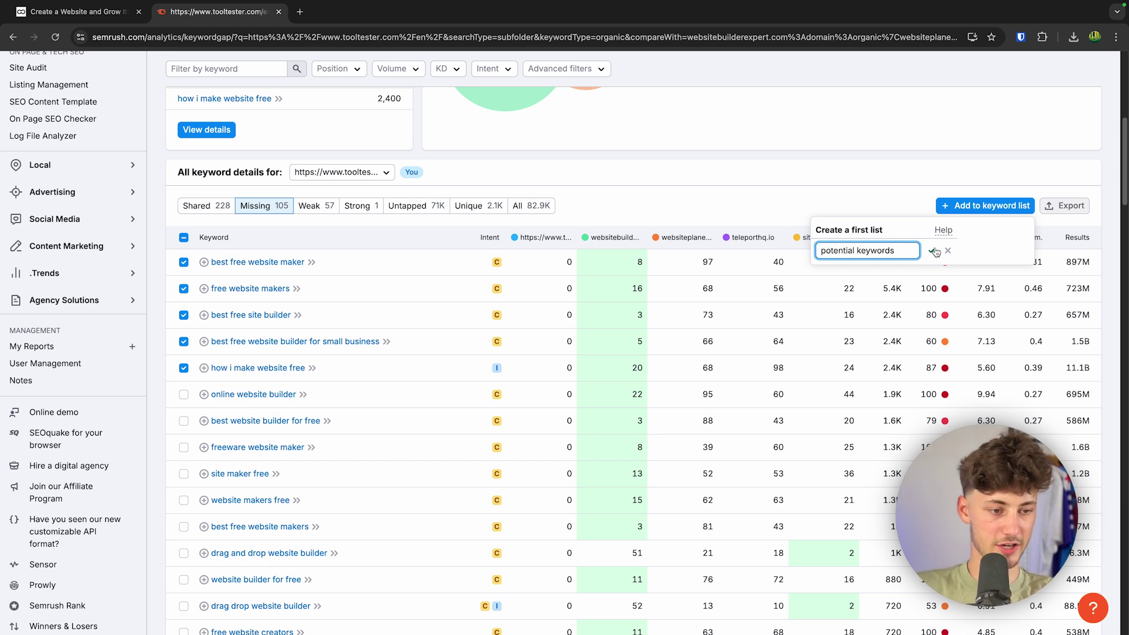
scroll(589, 294, "up", 8)
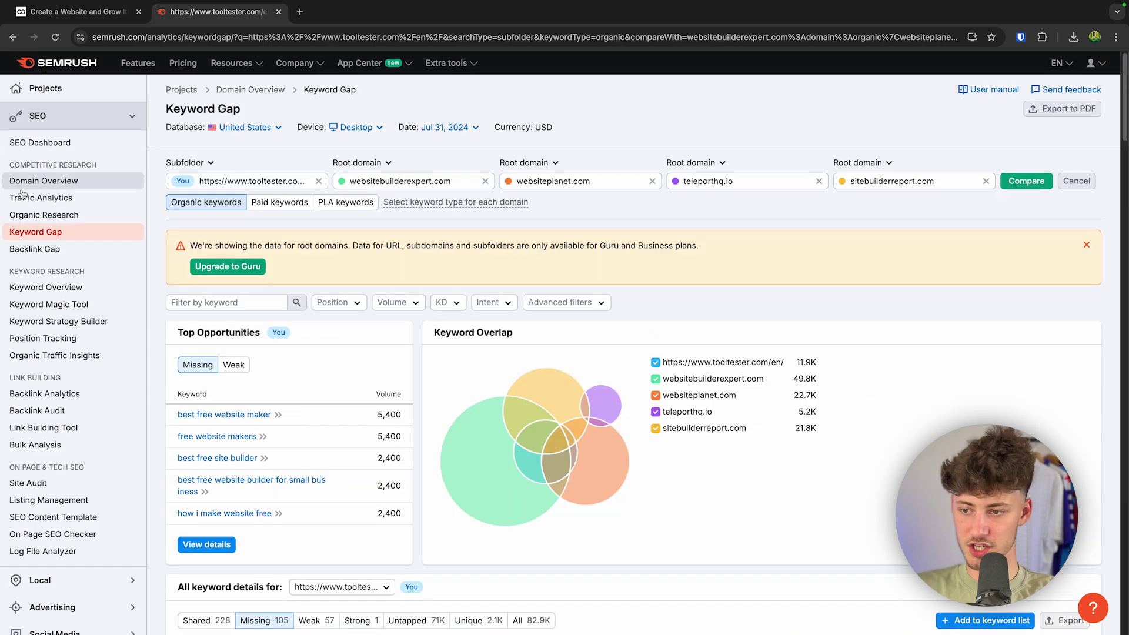
left_click(70, 179)
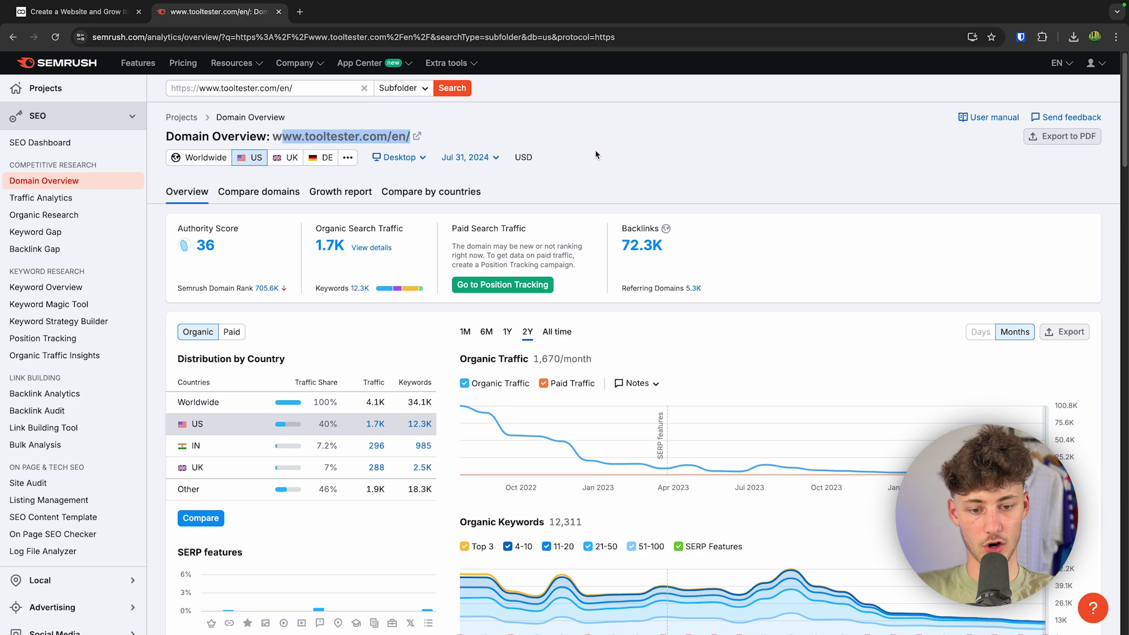
scroll(554, 141, "down", 2)
scroll(553, 168, "up", 2)
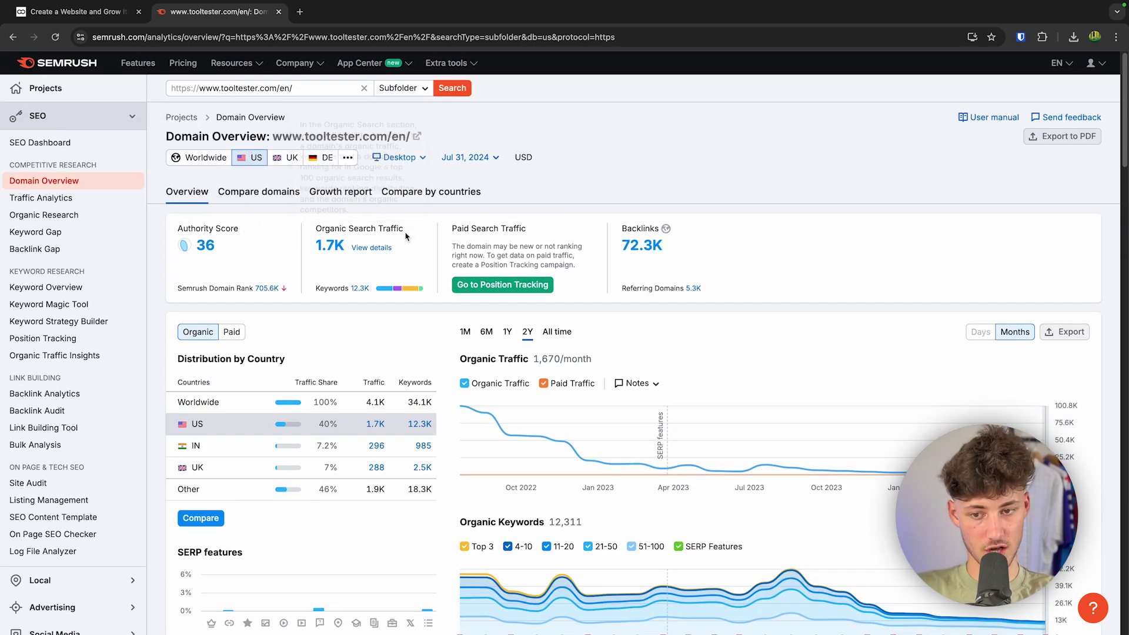
scroll(406, 236, "down", 1)
scroll(640, 247, "down", 4)
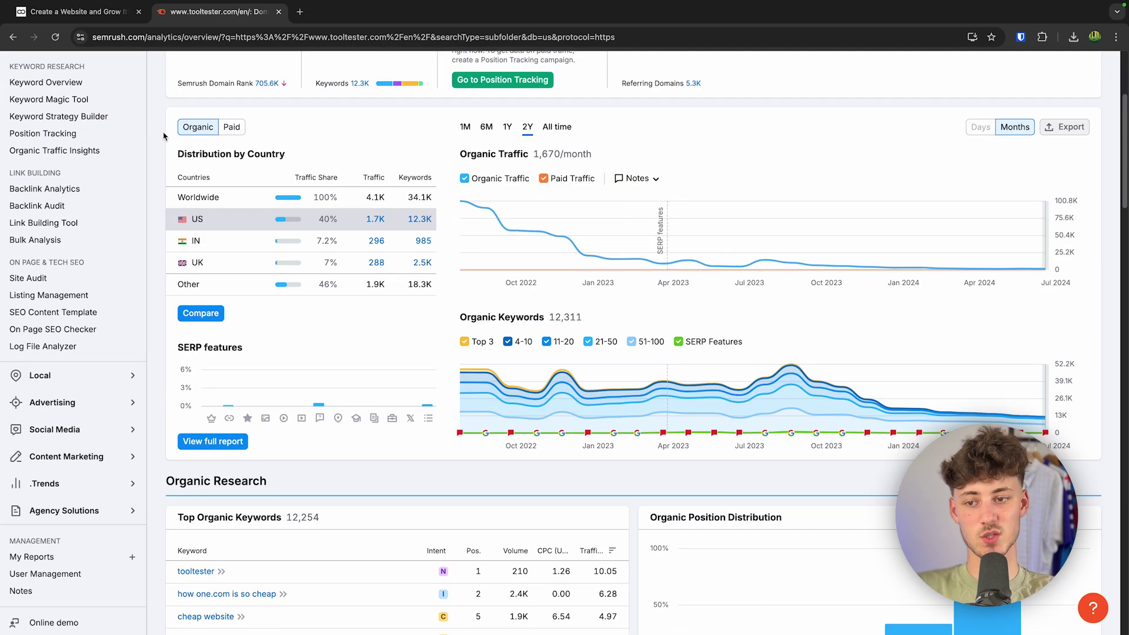
left_click_drag(184, 154, 290, 164)
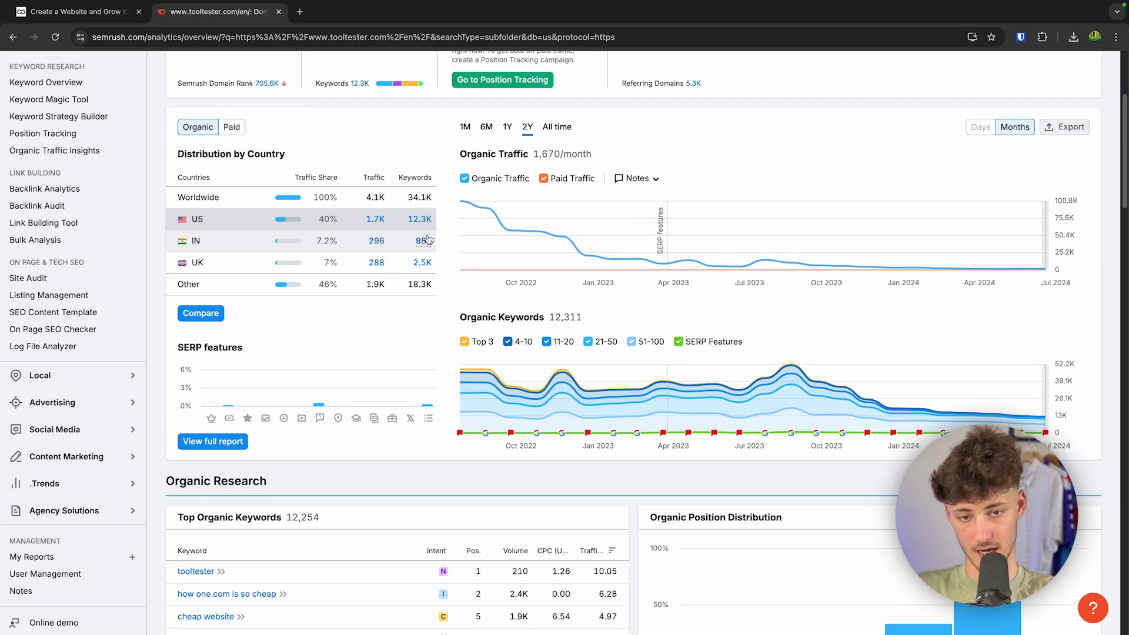
Examine the rest of the domain overview report, including Organic Research, Main Organic Competitors and the Competitive Positioning Map.
scroll(427, 241, "down", 5)
scroll(427, 241, "up", 2)
scroll(427, 241, "up", 7)
scroll(428, 241, "down", 10)
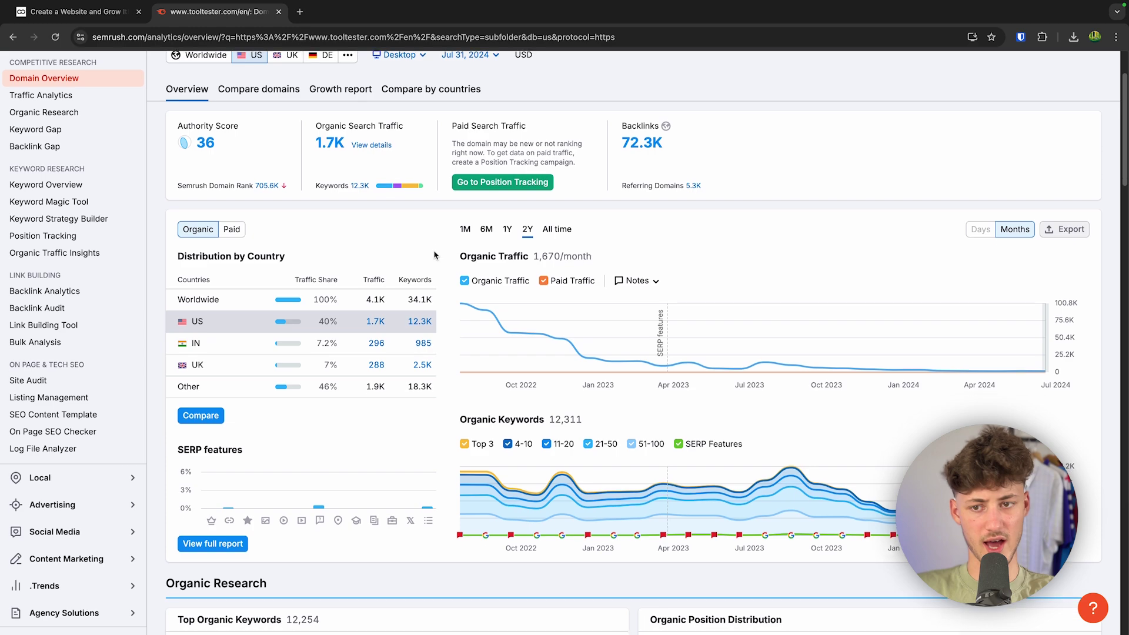
scroll(426, 235, "down", 15)
scroll(532, 272, "up", 12)
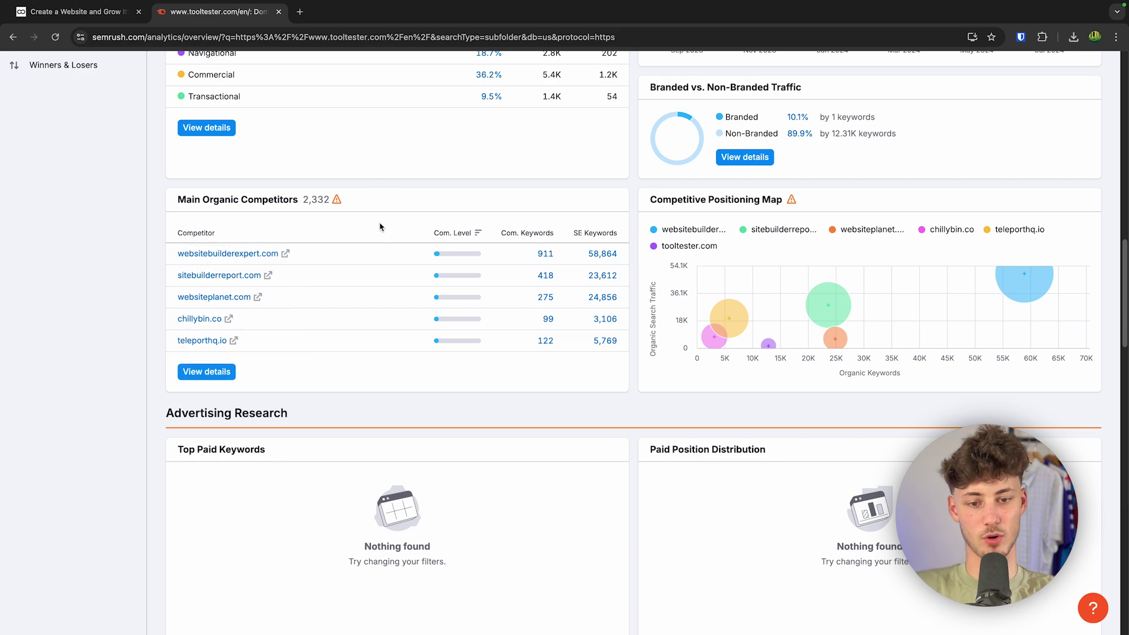
scroll(378, 221, "up", 15)
scroll(379, 221, "down", 10)
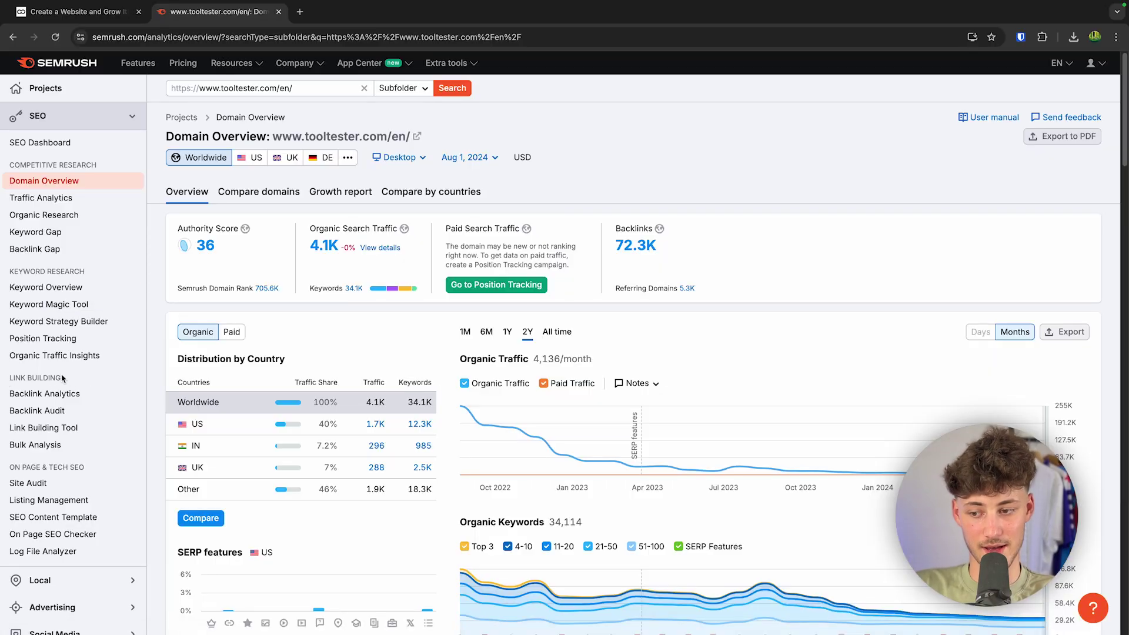
scroll(55, 382, "down", 1)
left_click(34, 321)
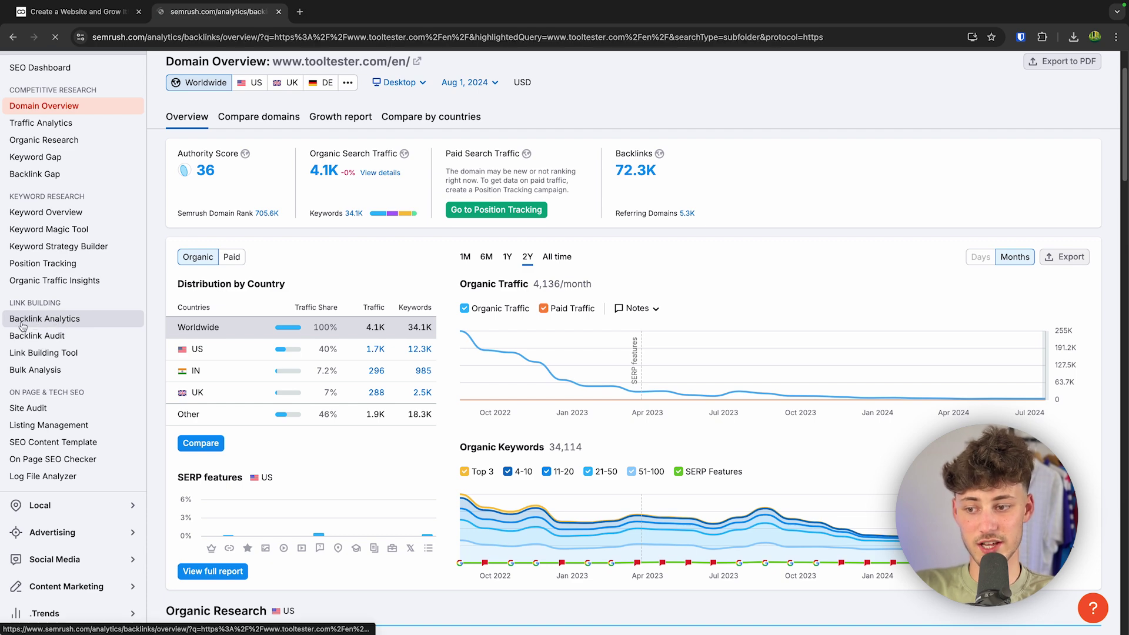
scroll(64, 370, "down", 1)
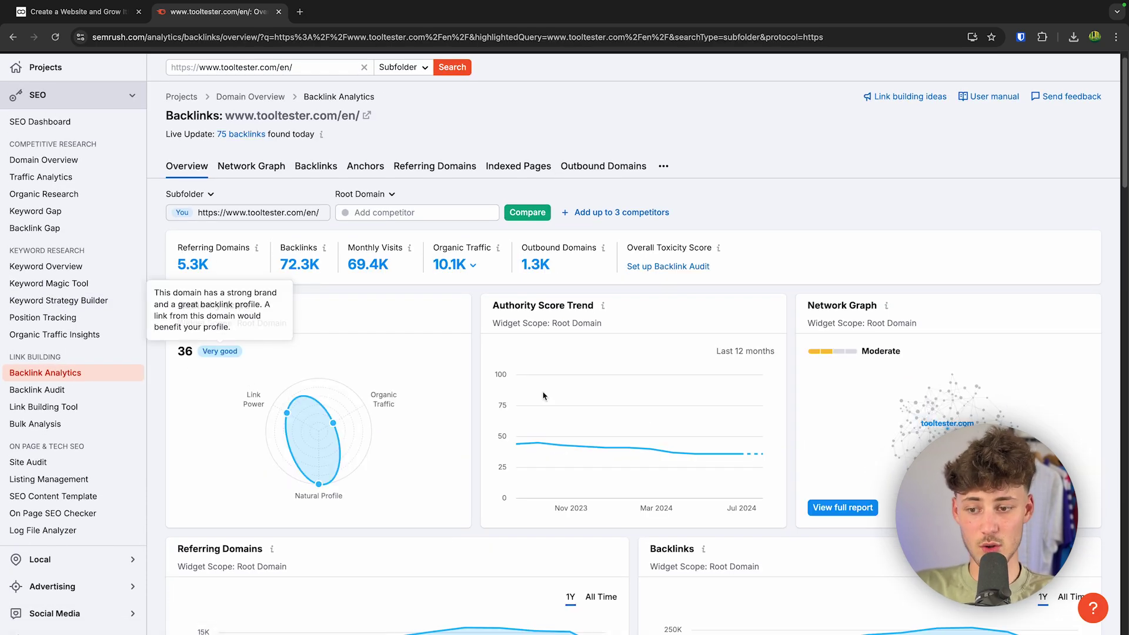
scroll(414, 363, "down", 4)
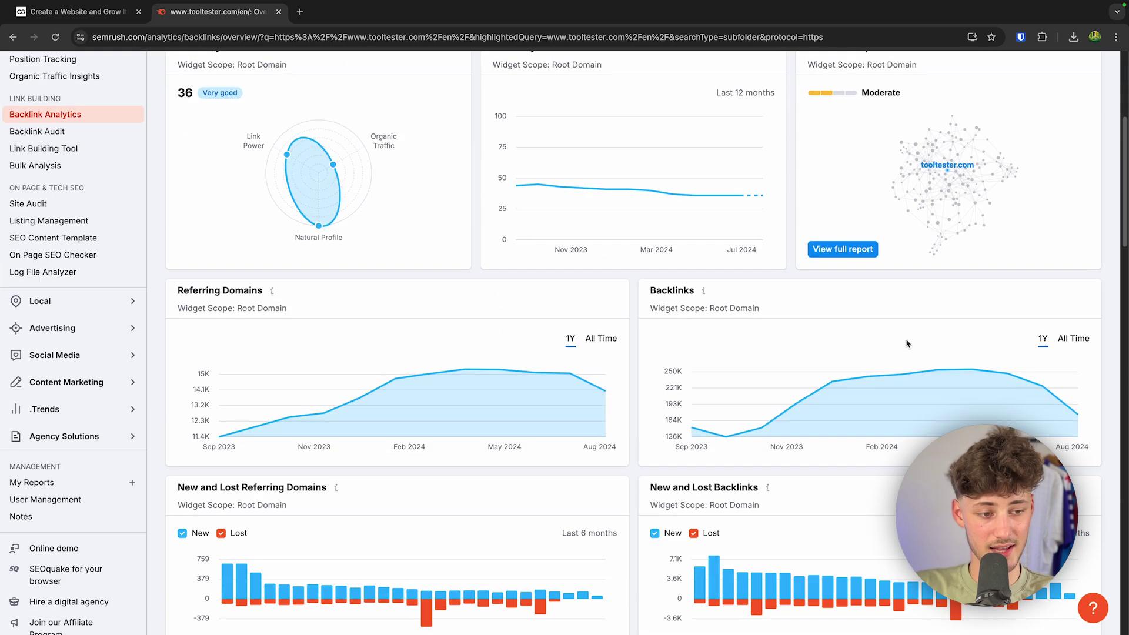
scroll(420, 360, "down", 3)
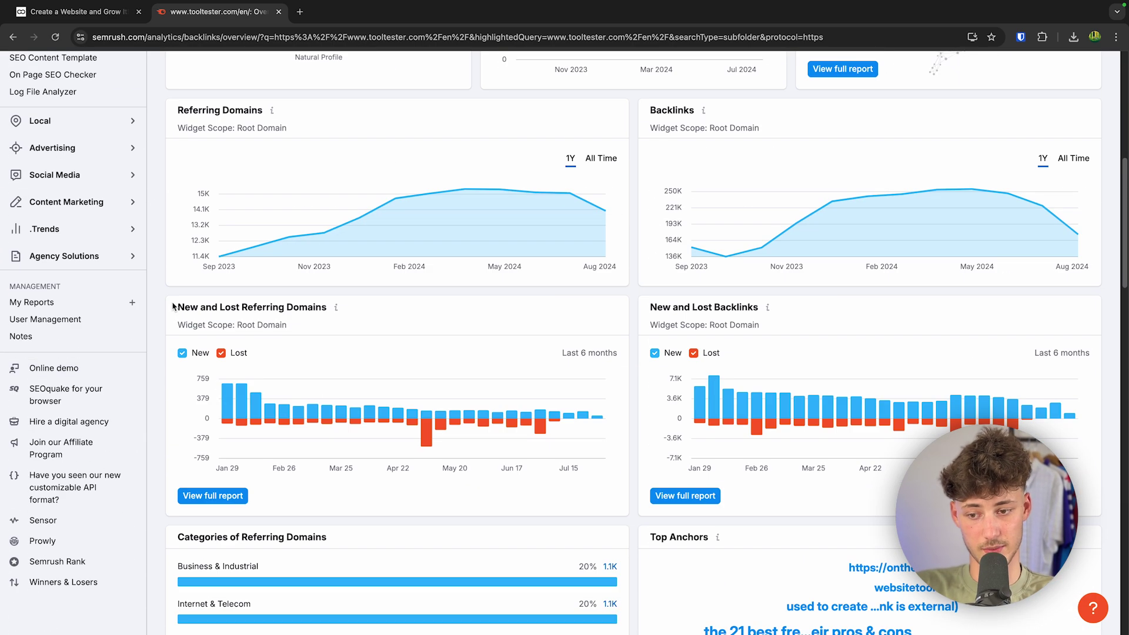
left_click(332, 319)
scroll(881, 337, "down", 4)
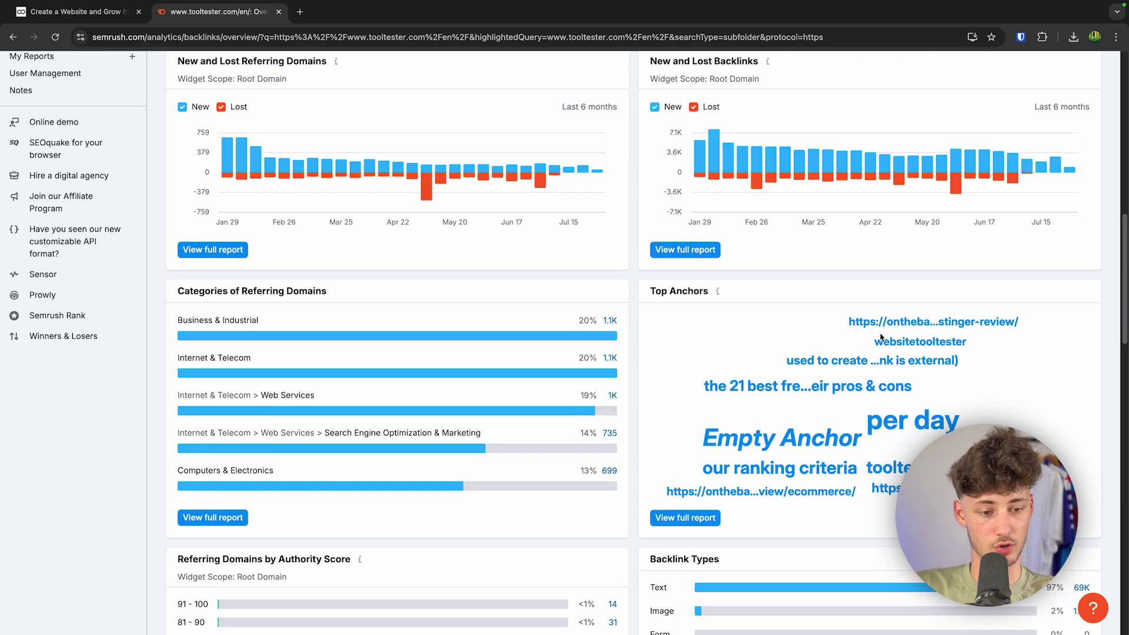
Examine the rest of the Backlink Analytics overview, including categories of referring domains, top anchors, authority score distribution and backlink types.
scroll(729, 305, "down", 1)
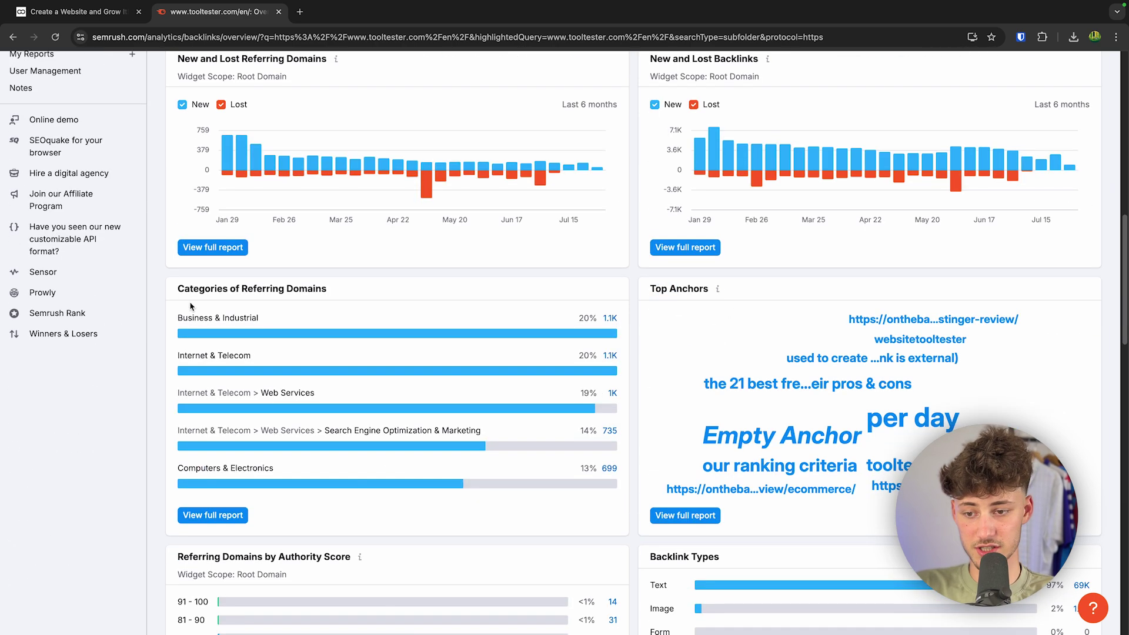
scroll(364, 324, "down", 4)
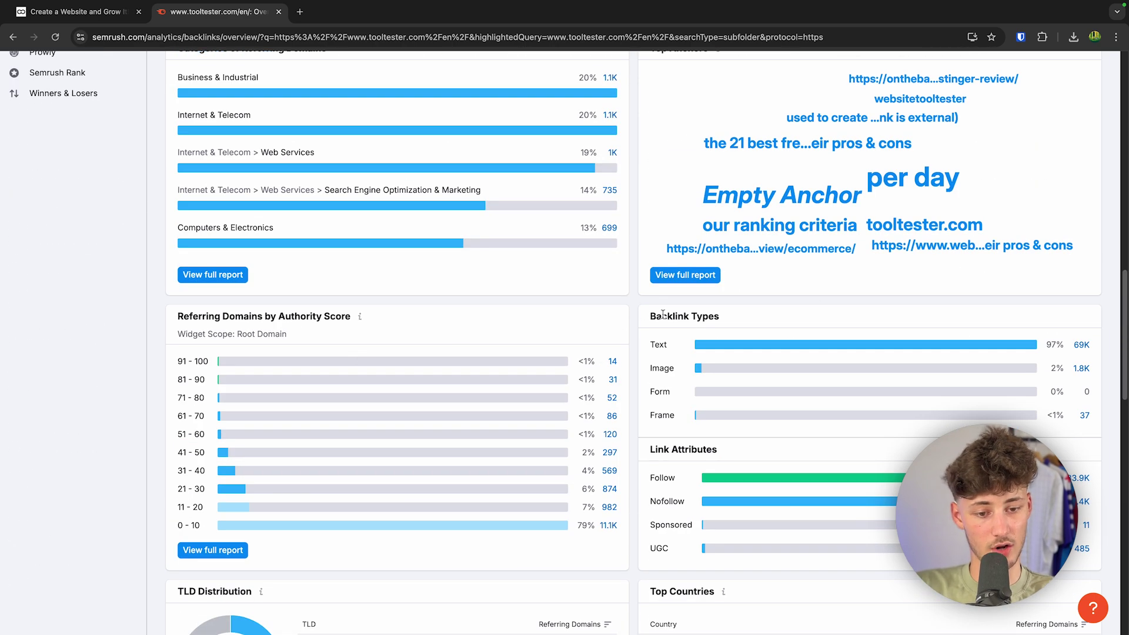
scroll(663, 315, "up", 18)
scroll(588, 388, "down", 7)
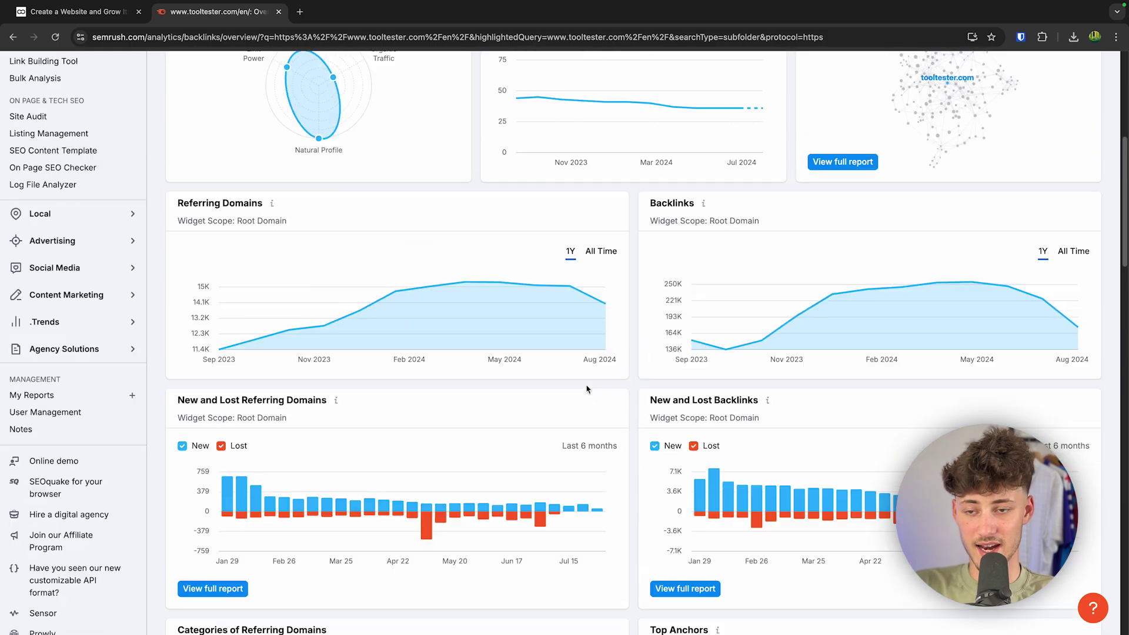
scroll(587, 389, "up", 6)
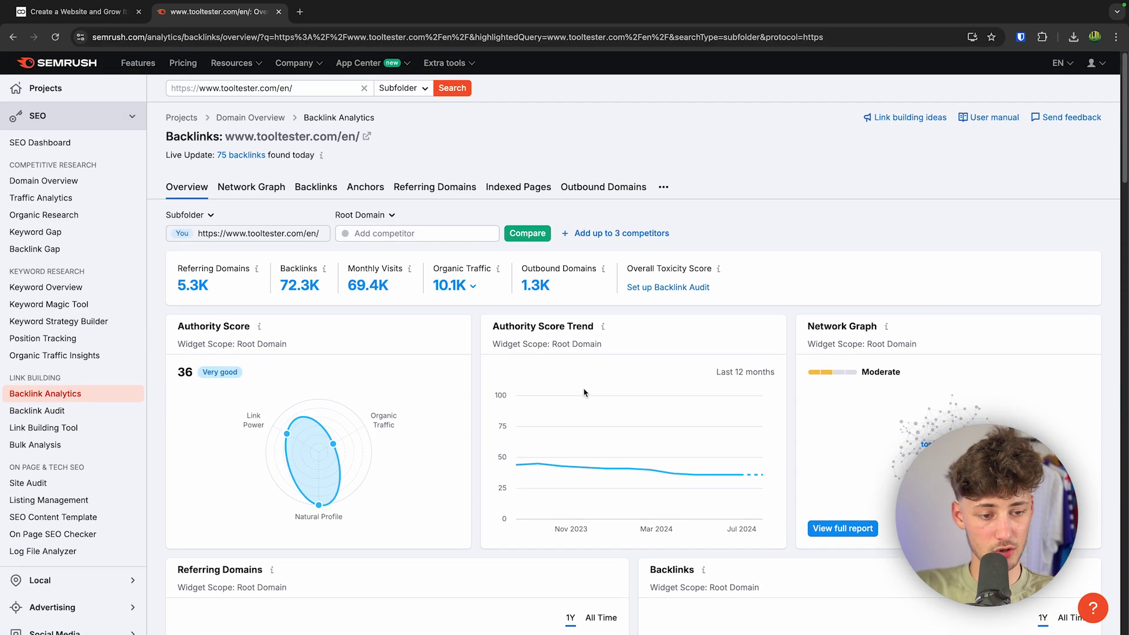
left_click(76, 431)
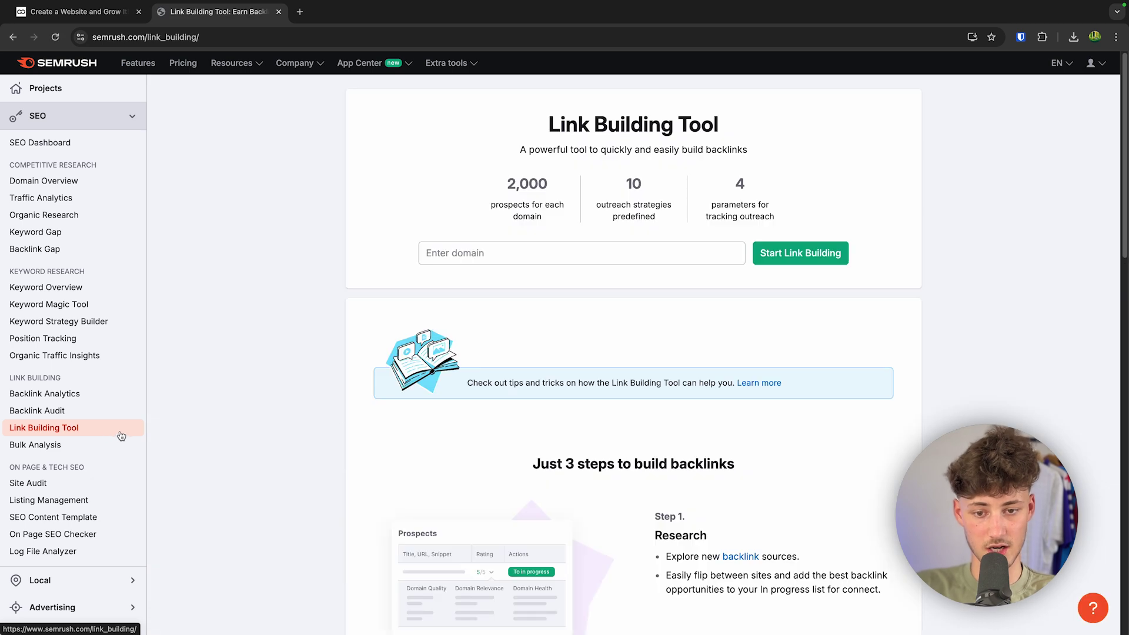
left_click(563, 252)
type("https://www.tastleeker.com/en/")
key("Return")
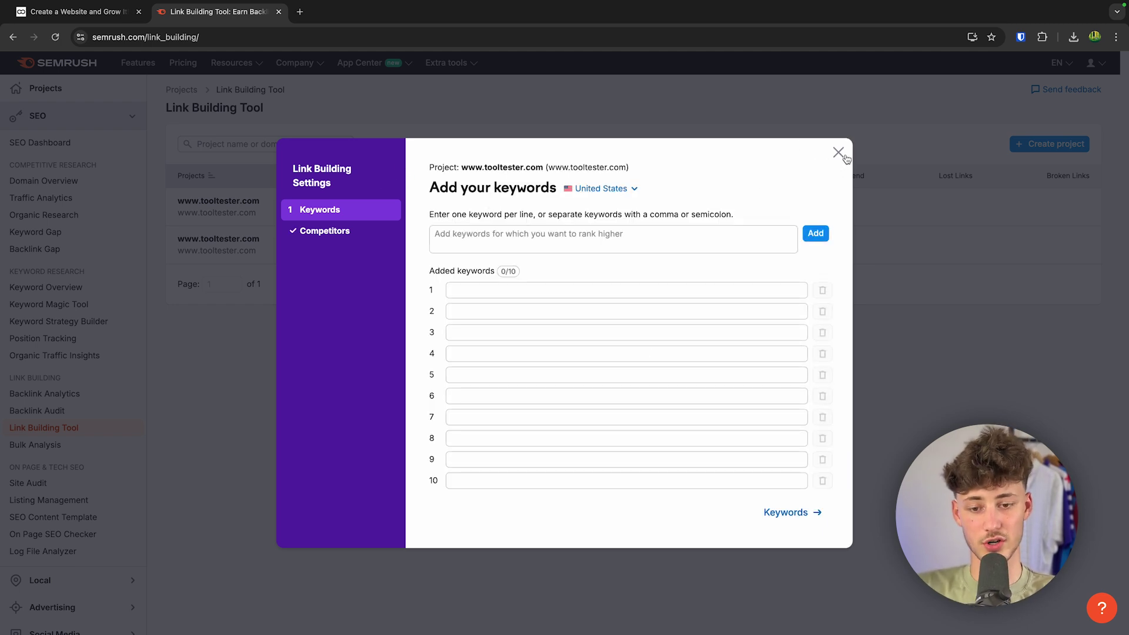
left_click(839, 153)
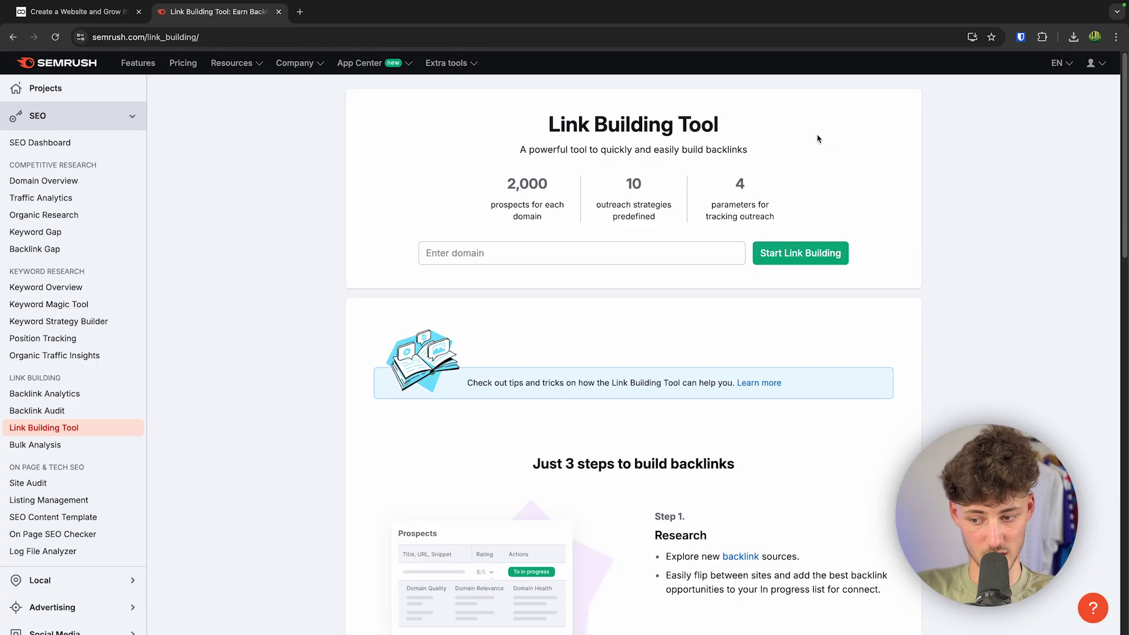
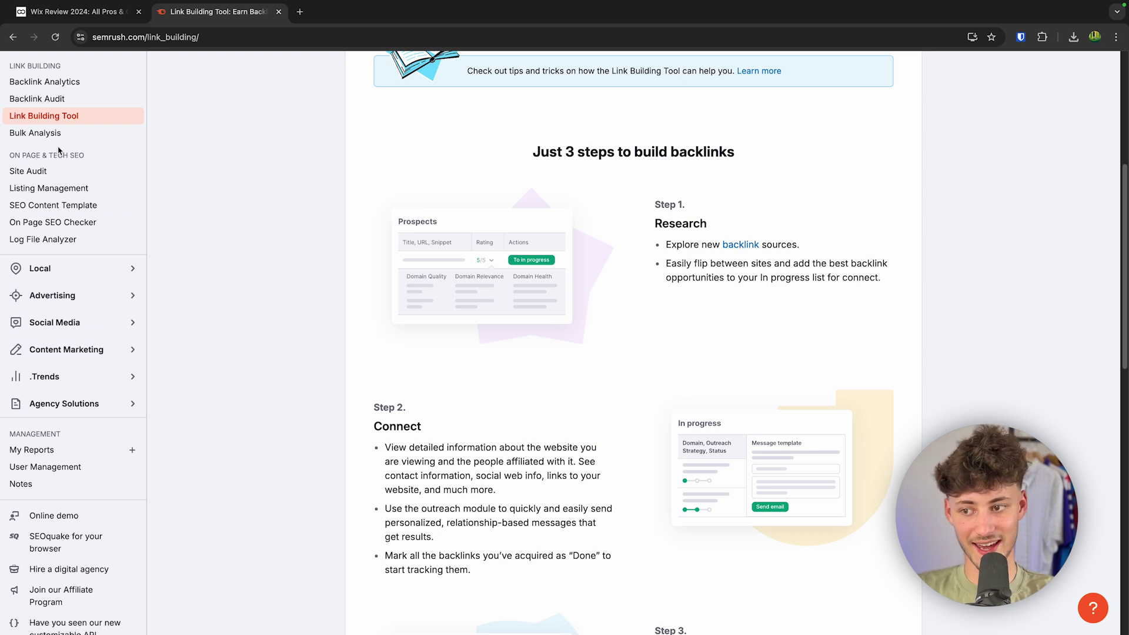
Open the On Page SEO Checker and prepare to enter a domain for analysis.
left_click(31, 224)
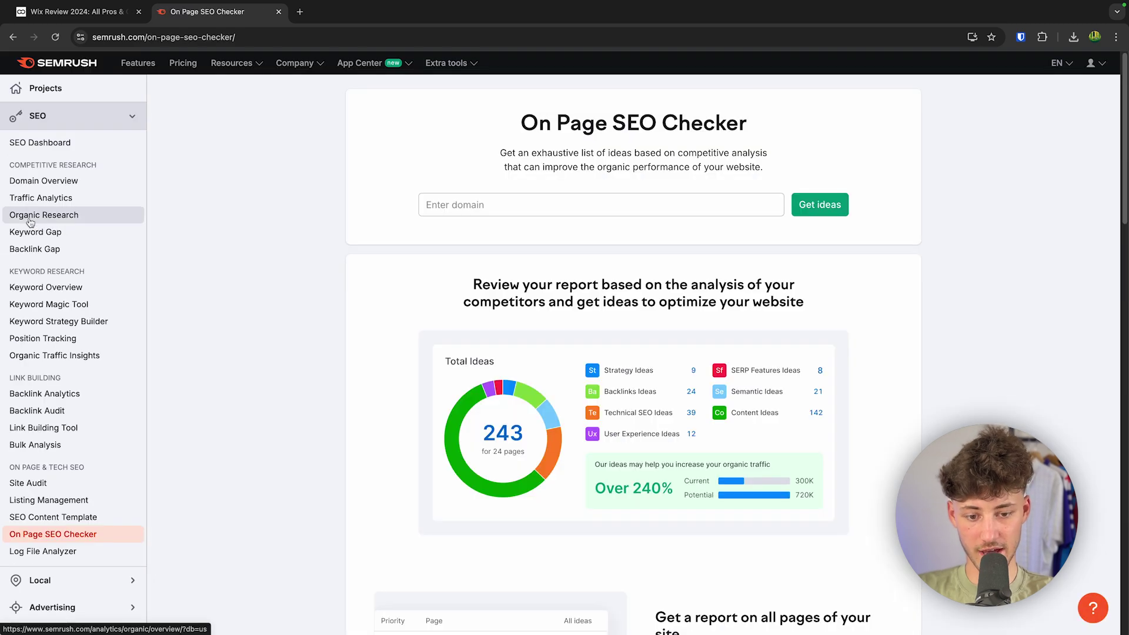
left_click_drag(520, 123, 747, 125)
left_click(500, 200)
double_click(538, 124)
left_click(538, 123)
Switch to the open Tooltester Wix review page and copy its web address.
left_click(97, 13)
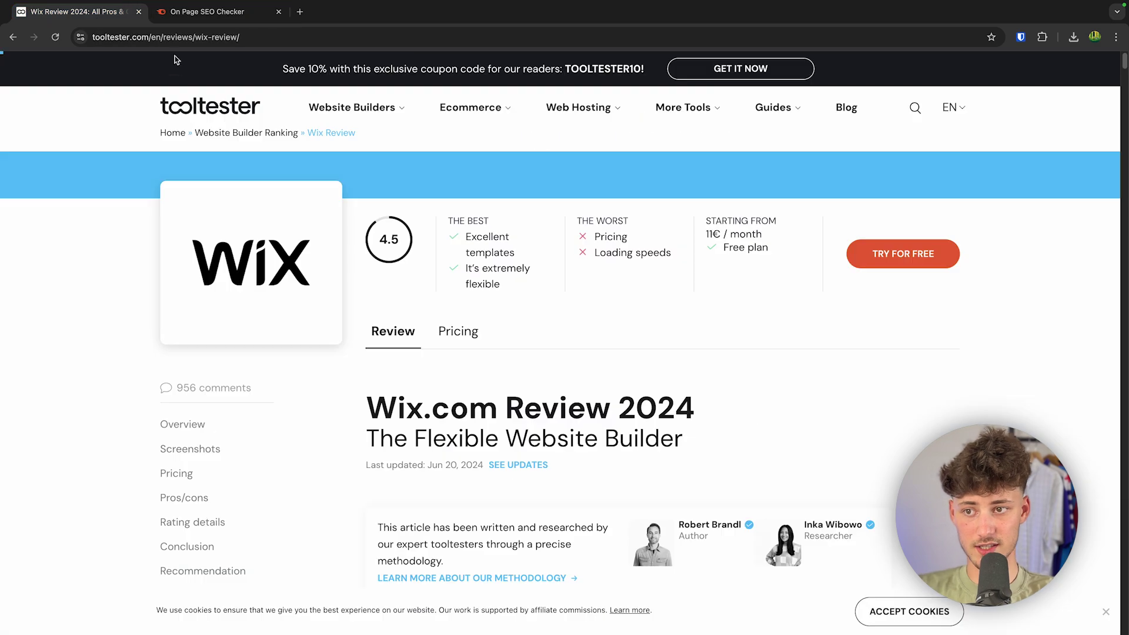
scroll(270, 167, "down", 1)
scroll(283, 153, "up", 1)
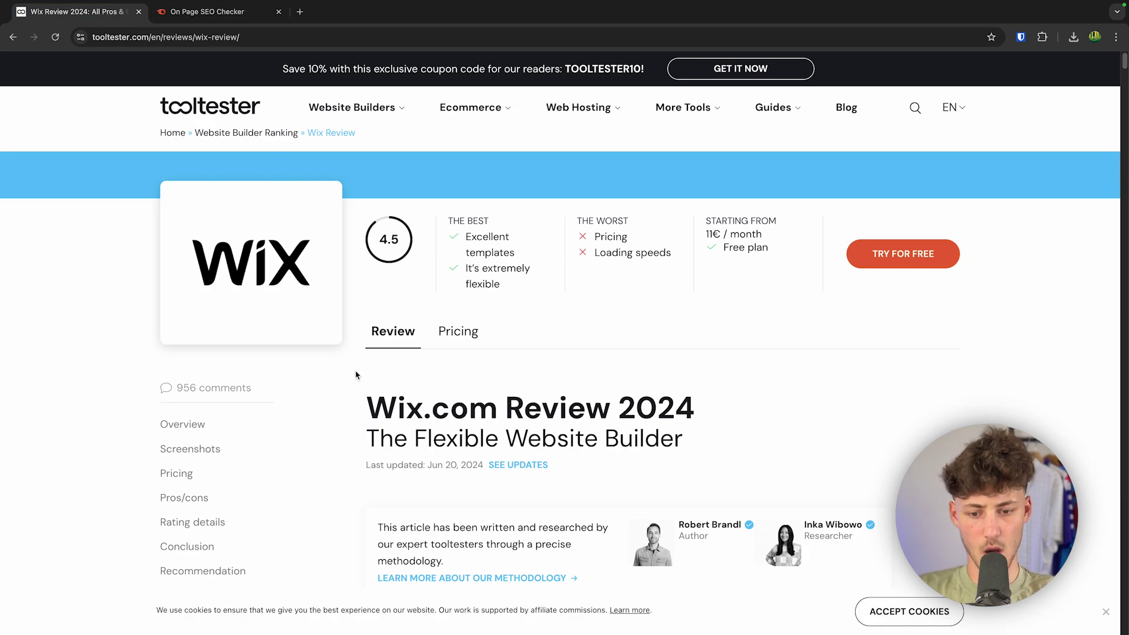
scroll(656, 400, "down", 1)
scroll(630, 328, "up", 1)
left_click(176, 36)
key("ctrl+c")
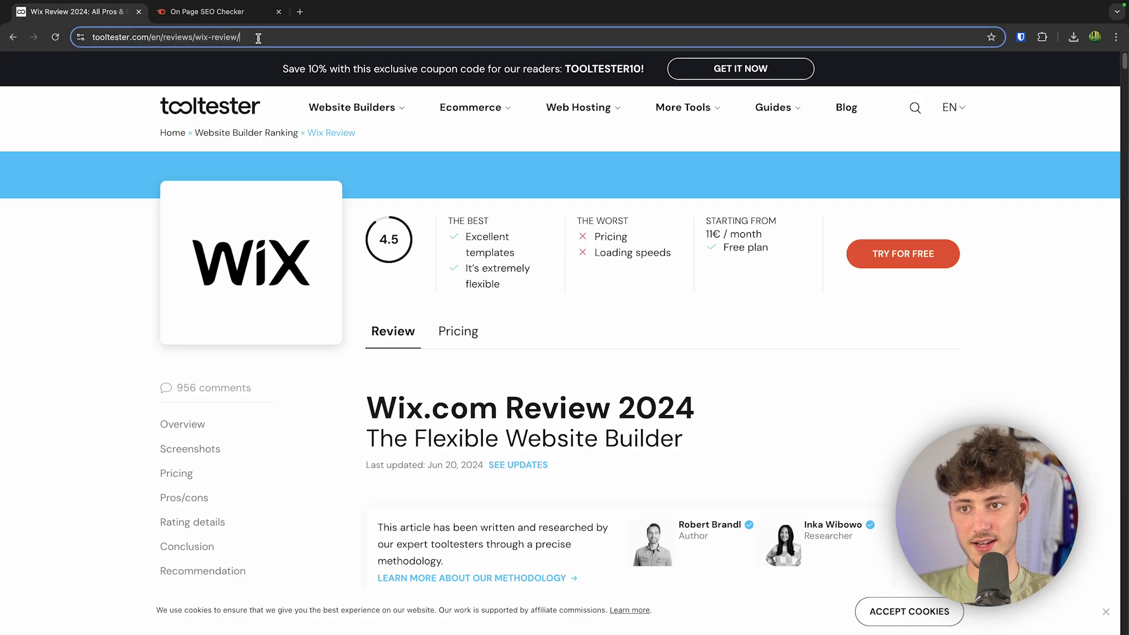
left_click(213, 10)
left_click(522, 202)
key("ctrl+v")
left_click(820, 204)
left_click(650, 235)
scroll(605, 295, "down", 2)
scroll(605, 295, "up", 2)
left_click(642, 518)
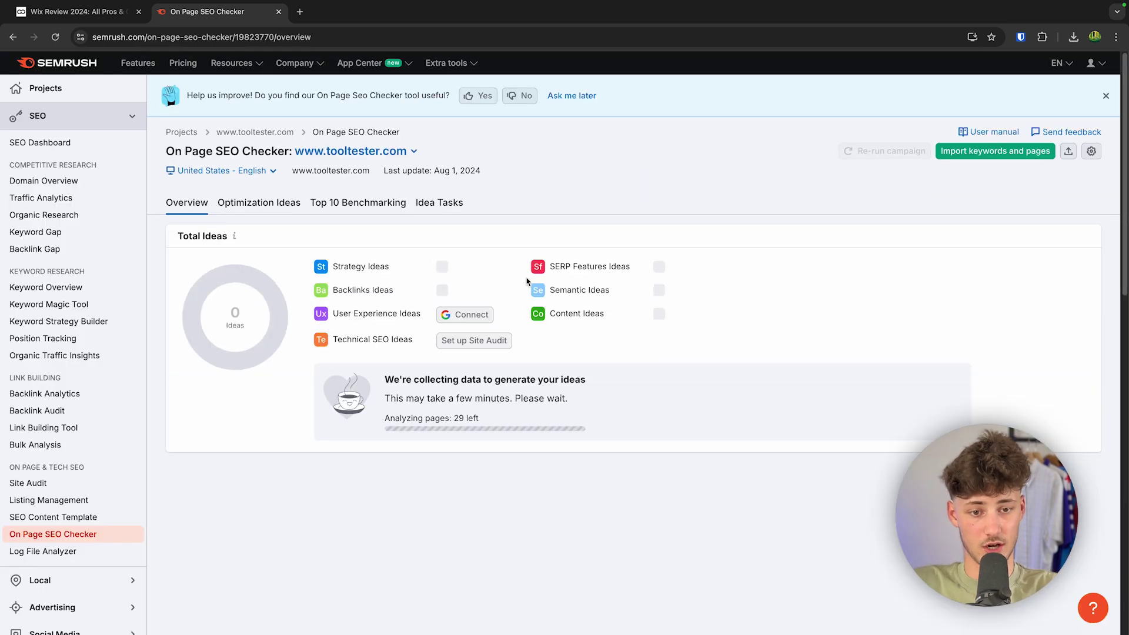
Examine the Optimization Ideas page list and the Top 10 Benchmarking comparison for the target keywords.
left_click(271, 205)
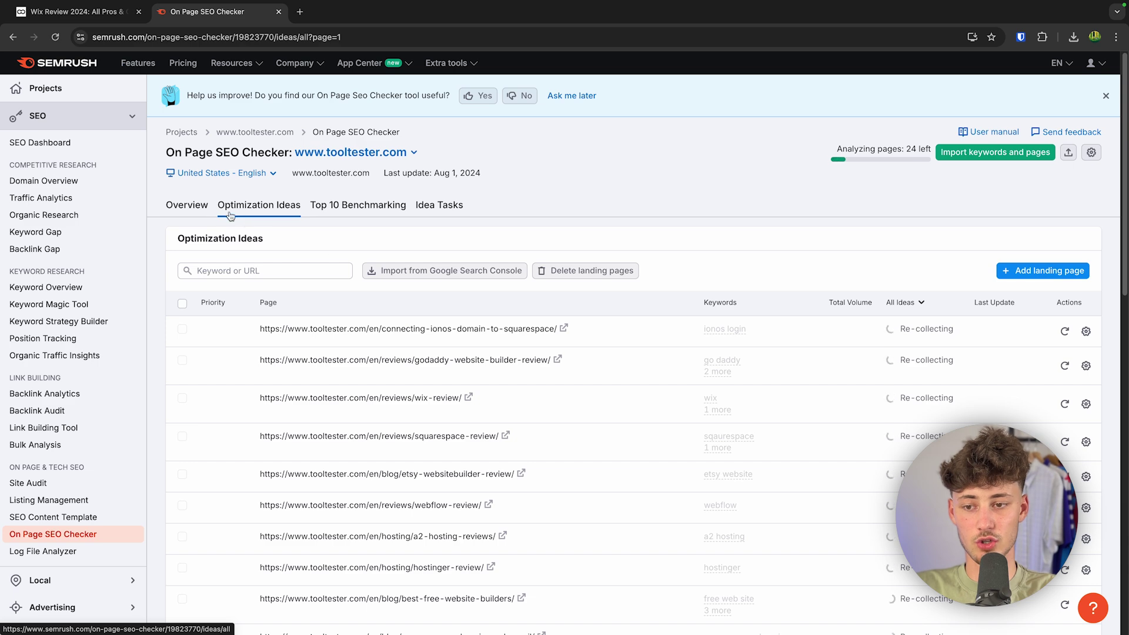
left_click(372, 214)
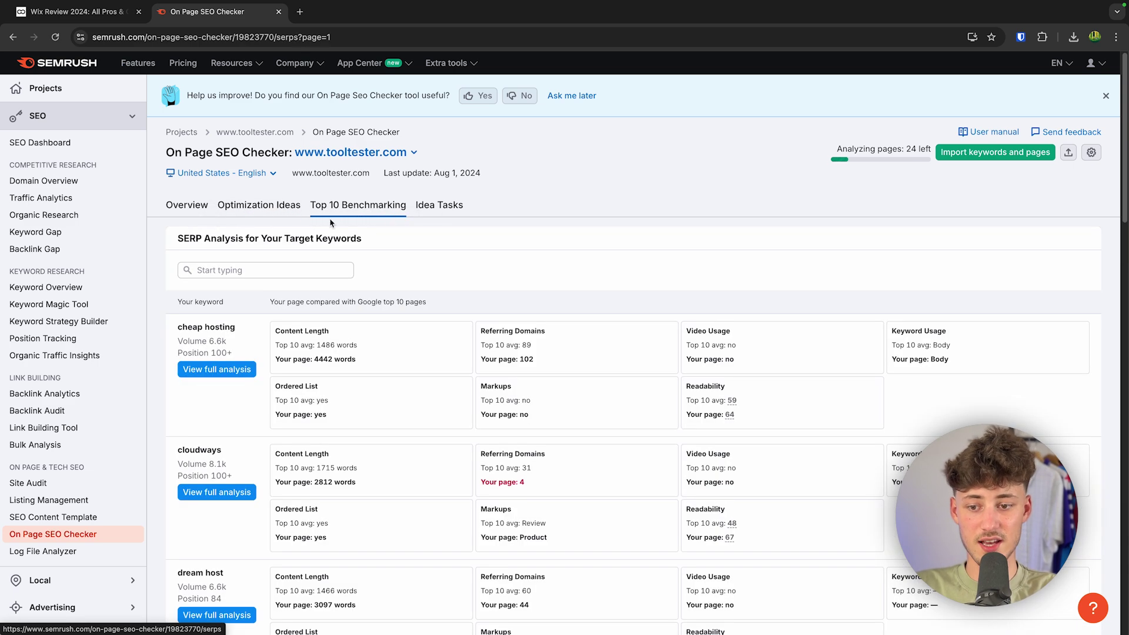
scroll(375, 217, "down", 6)
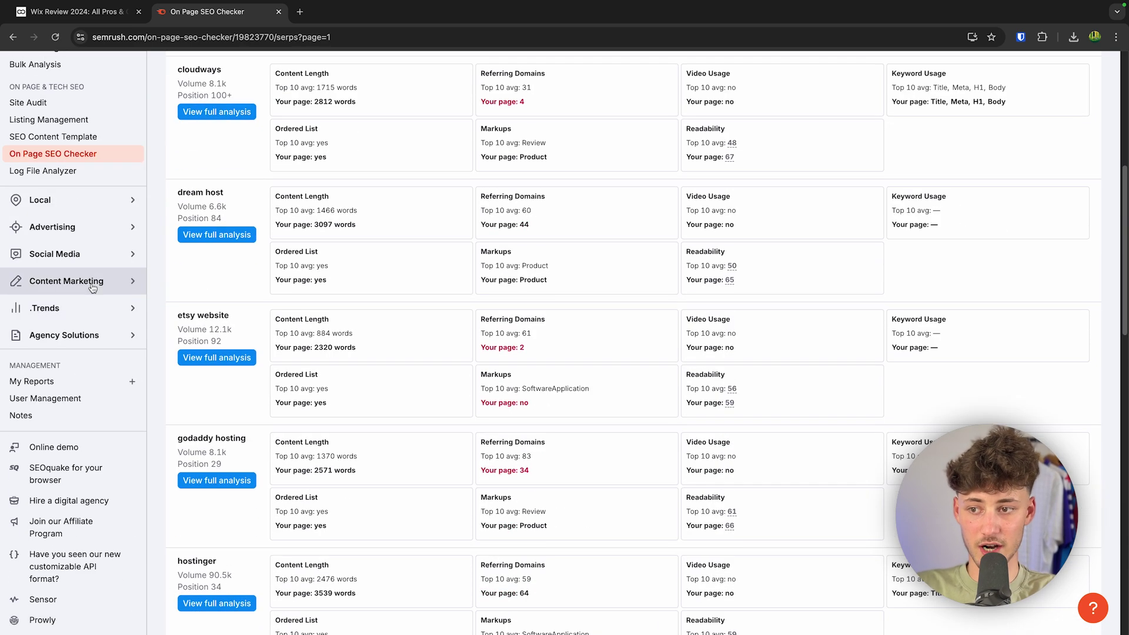
Open the SEO Content Template tool and review its target keyword entry and description.
left_click(61, 165)
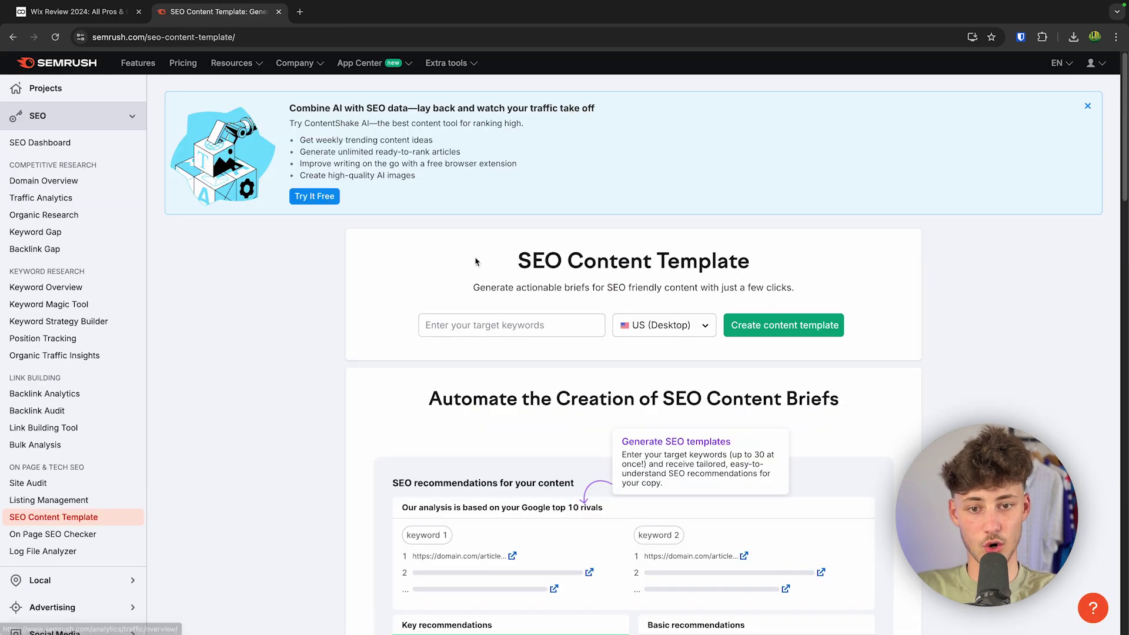
left_click(485, 317)
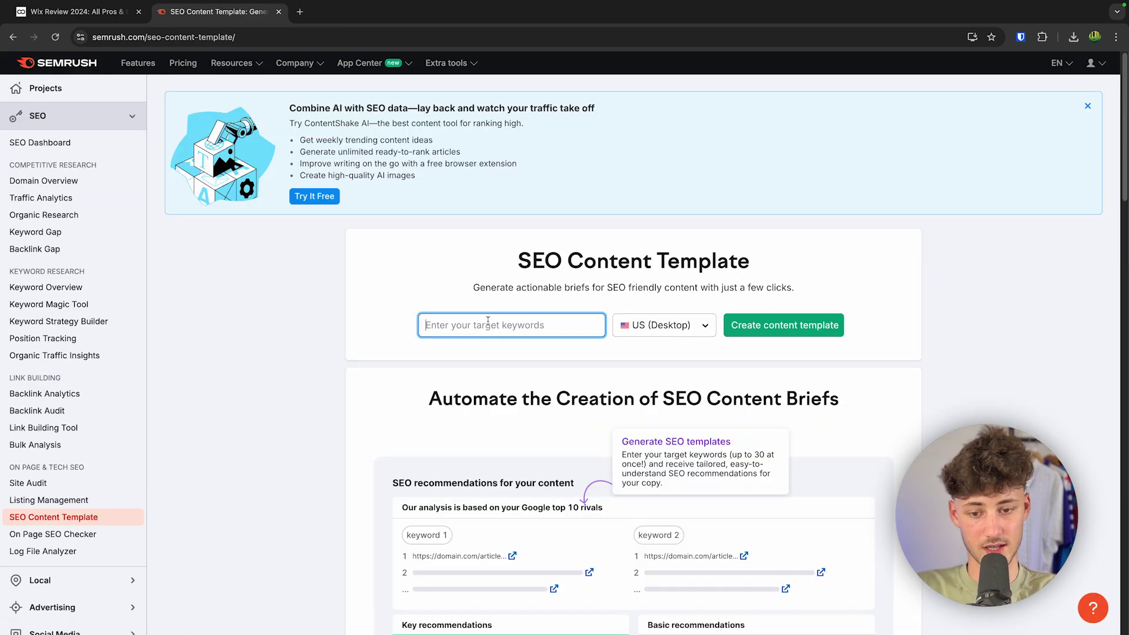
scroll(472, 259, "down", 1)
left_click_drag(473, 260, 852, 277)
left_click(854, 275)
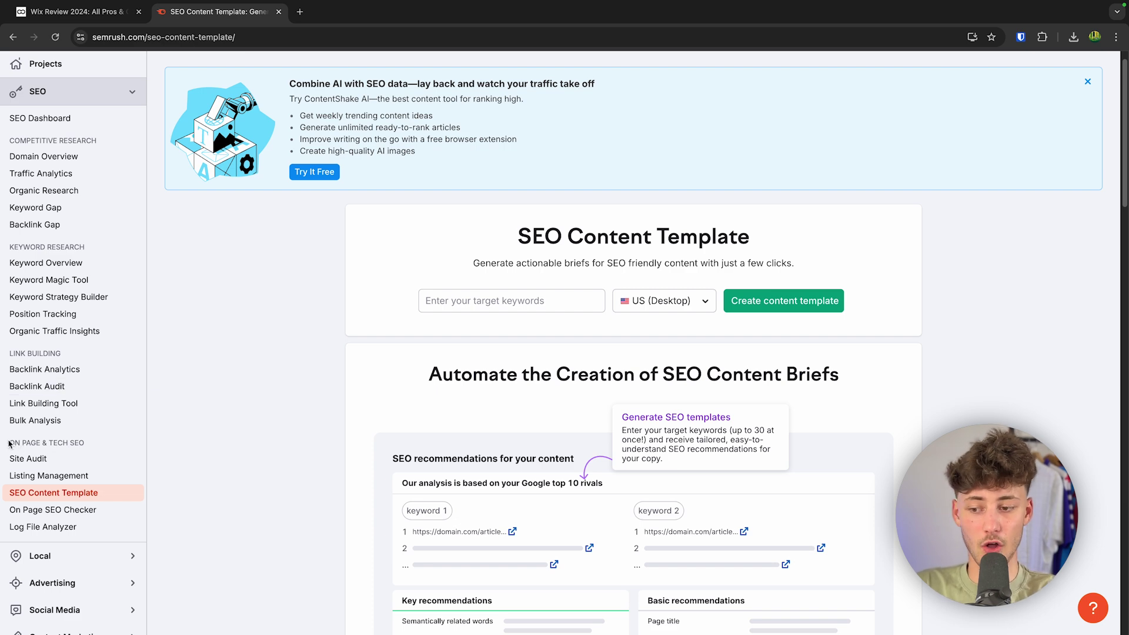
left_click(43, 460)
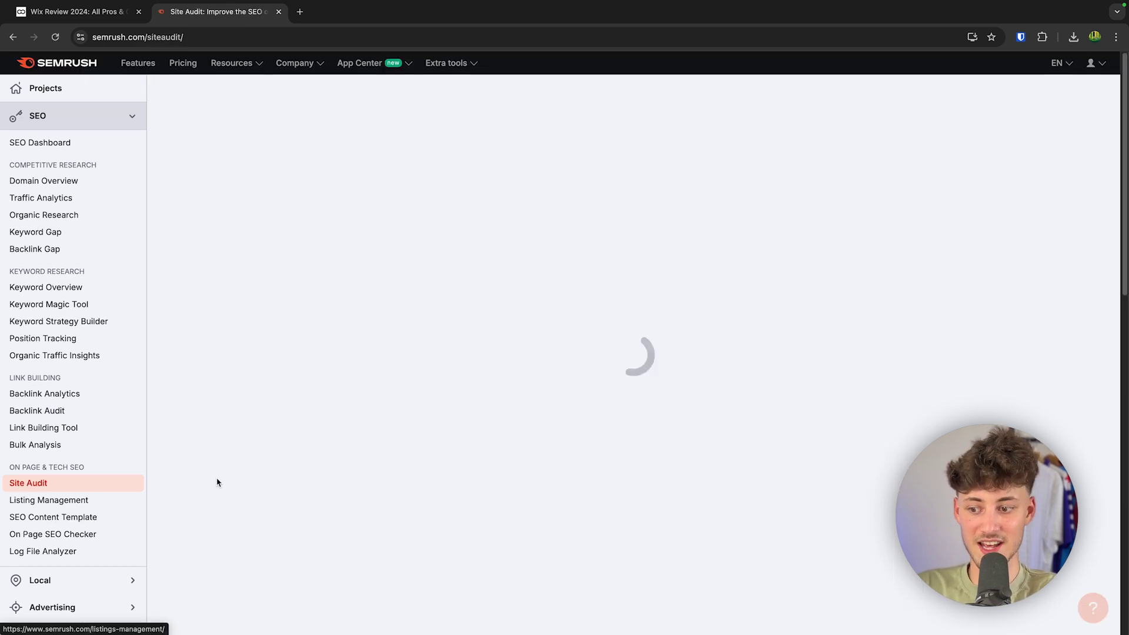
key("super+v")
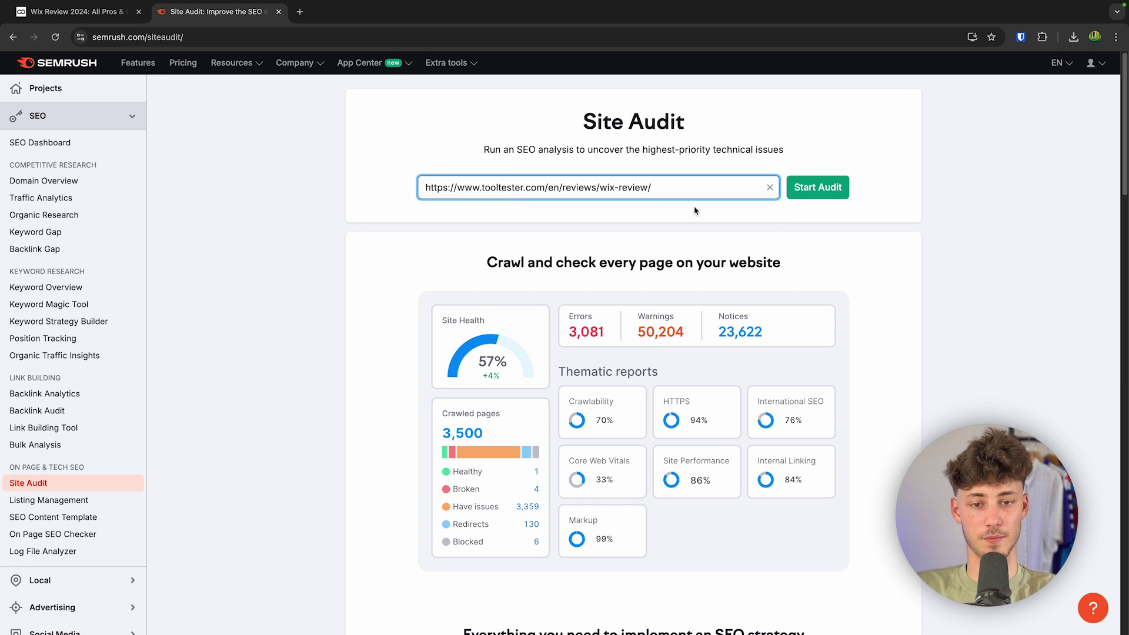
left_click_drag(652, 188, 422, 188)
left_click(360, 222)
left_click(818, 187)
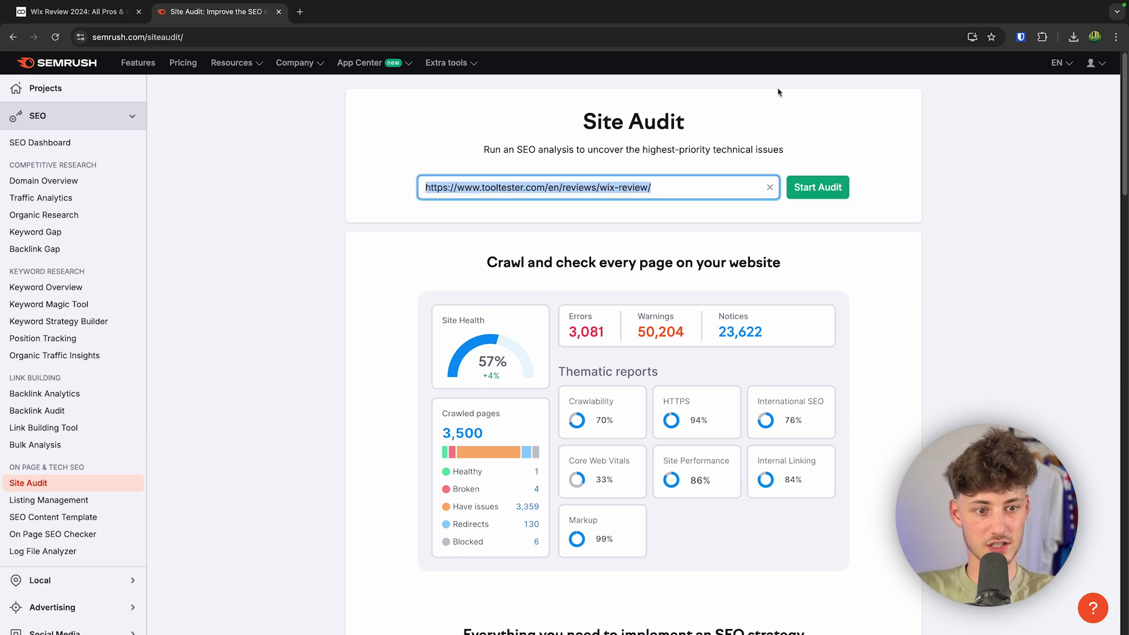
left_click(818, 188)
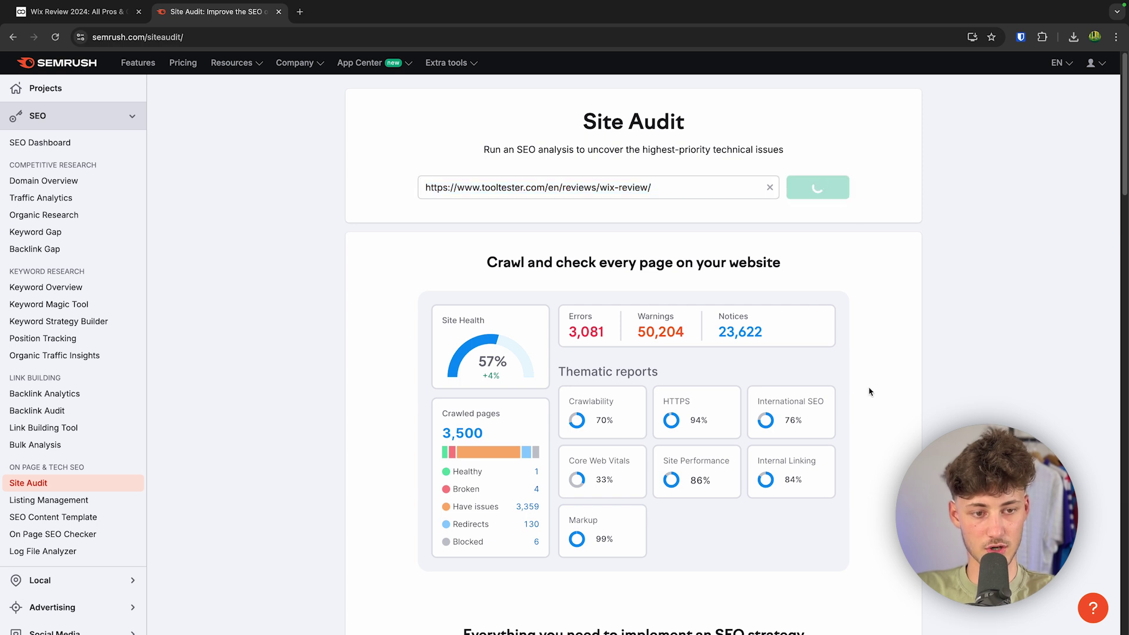